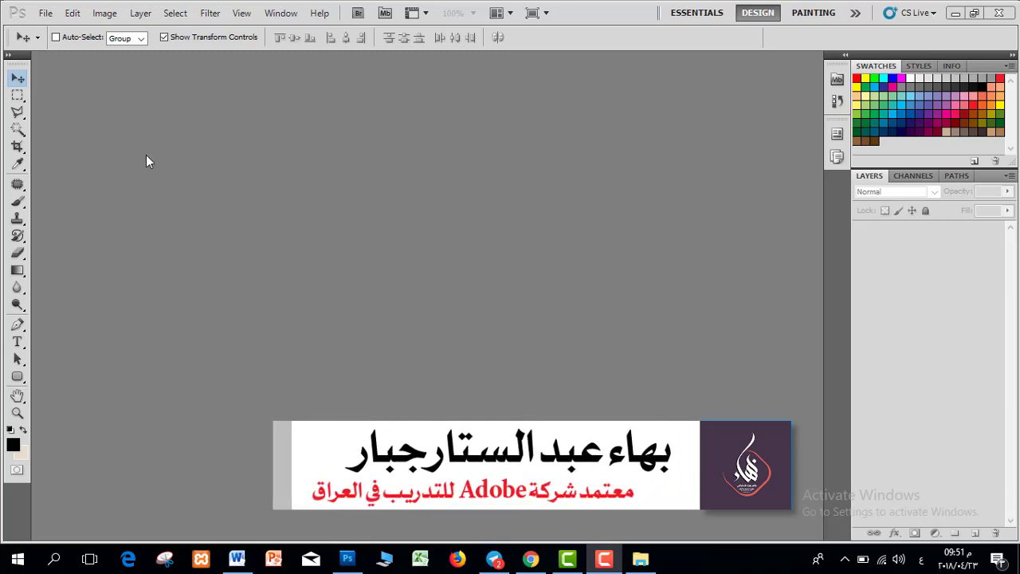
# Step: Create a new RGB document 700 pixels wide and 1300 pixels high with a white background
pyautogui.click(45, 14)
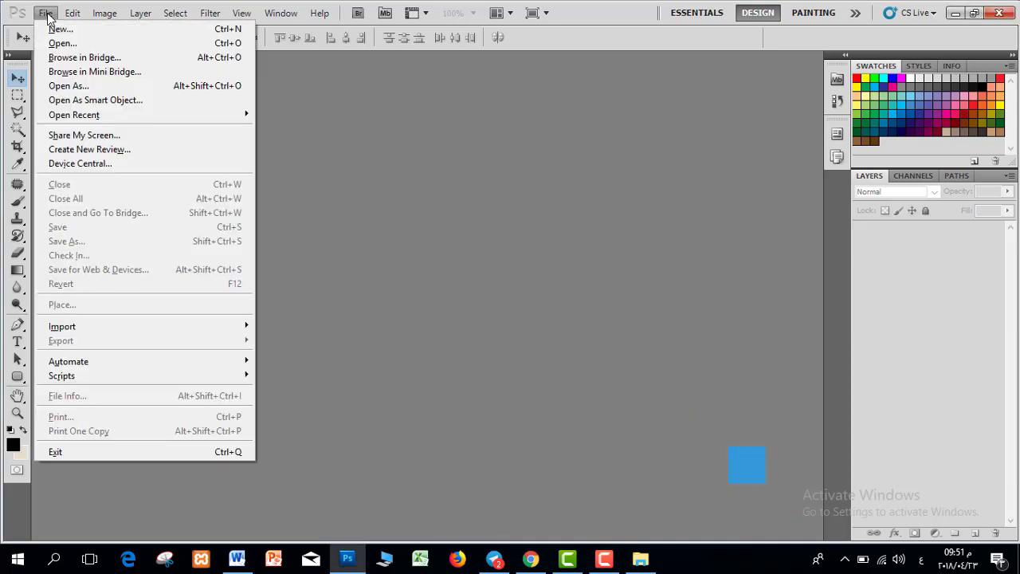
pyautogui.click(55, 29)
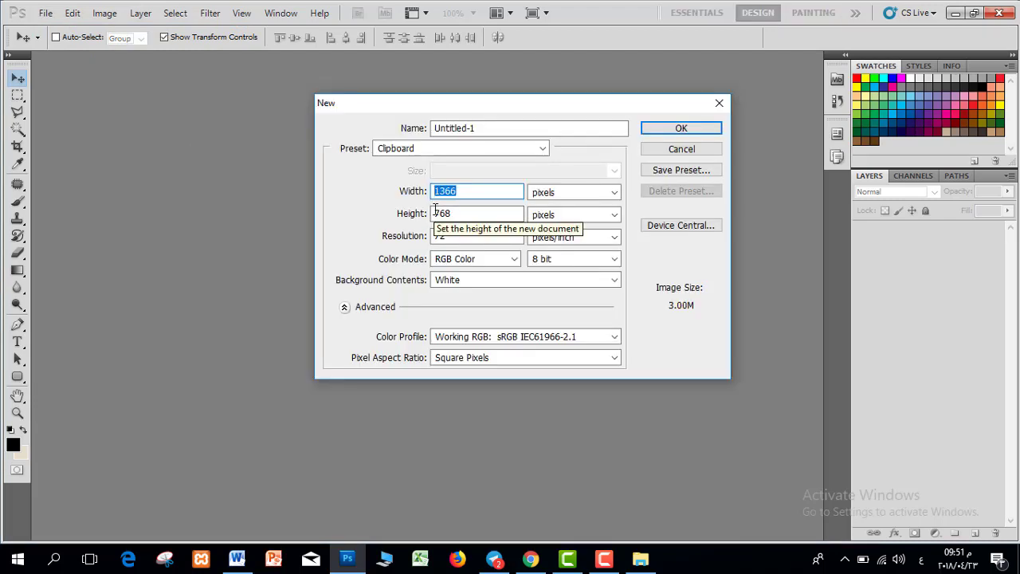
pyautogui.write('700')
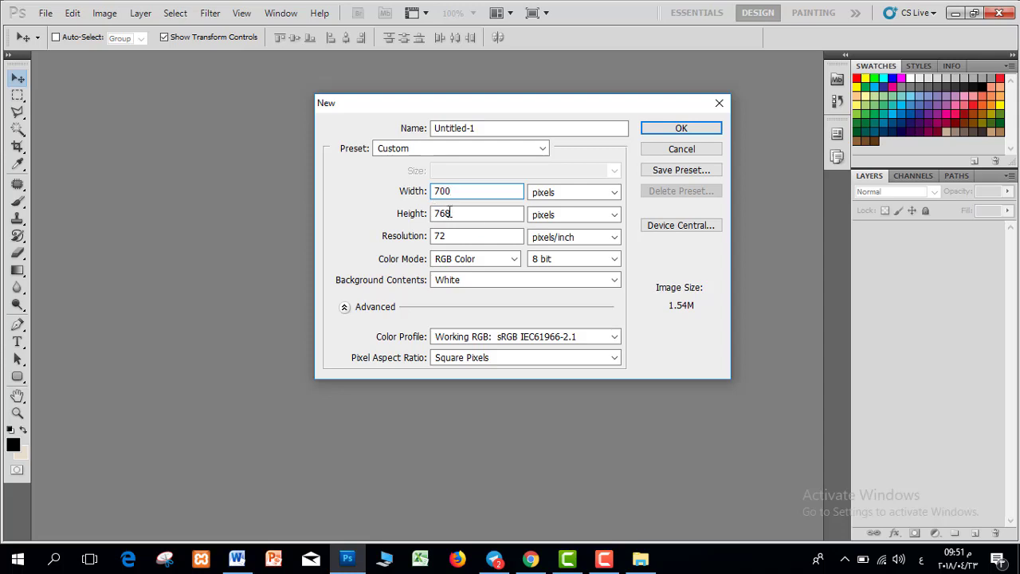
pyautogui.press('Tab')
pyautogui.write('13')
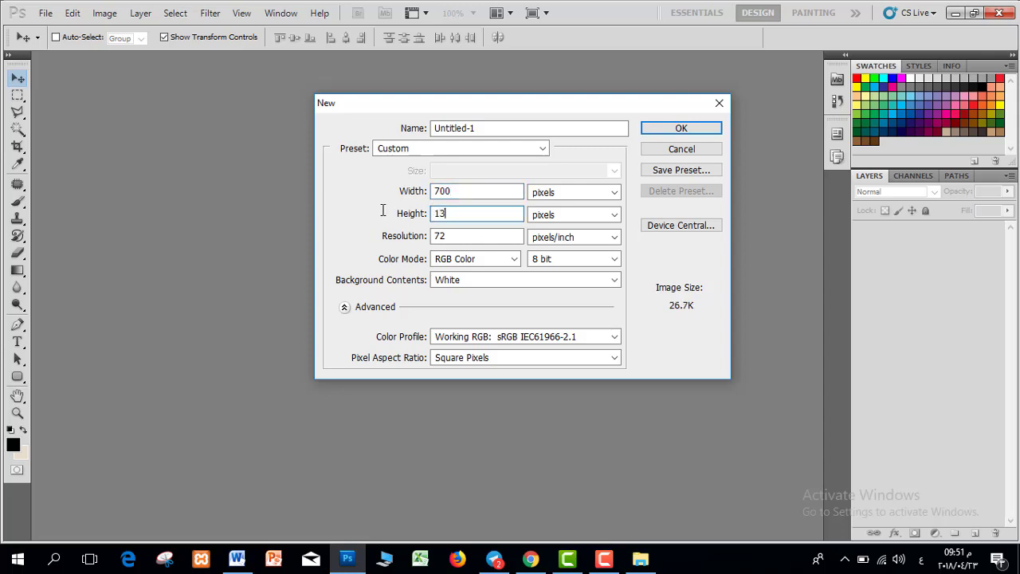
pyautogui.write('00')
pyautogui.press('Tab')
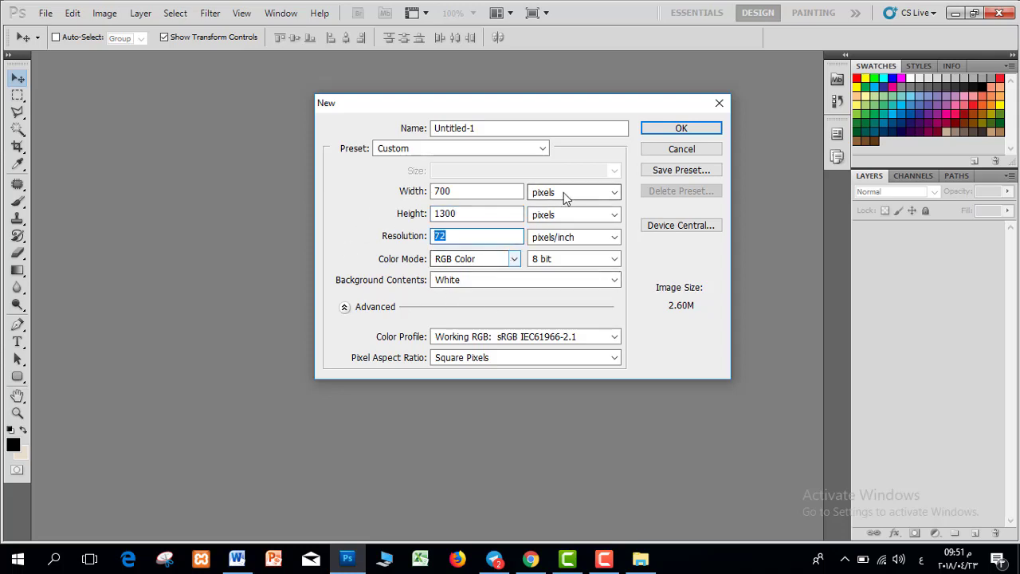
pyautogui.click(692, 129)
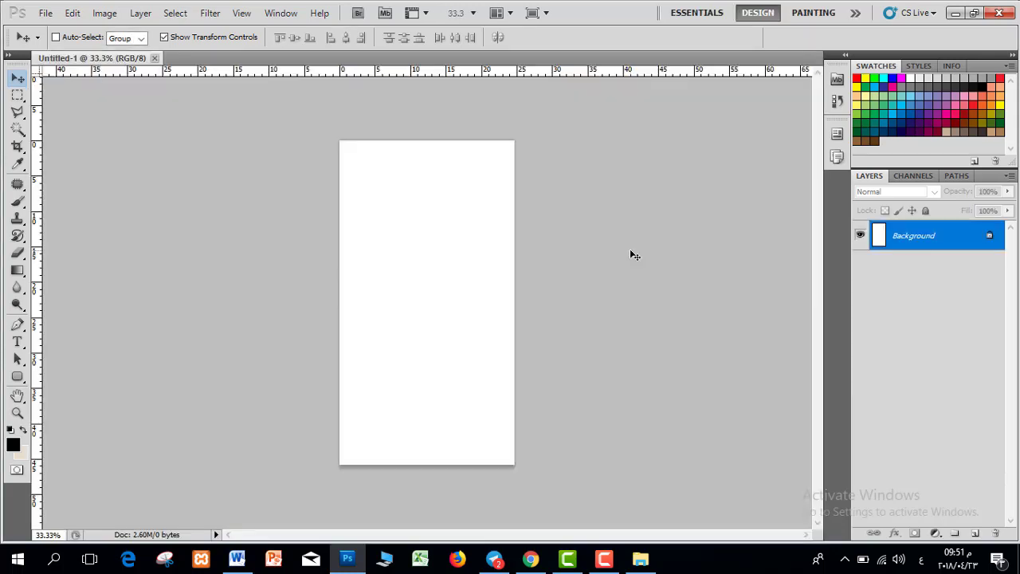
# Step: Open the yellow Ferrari picture 10.-Ferrari-F12-TDF_.jpg from the Pictures folder
pyautogui.click(45, 15)
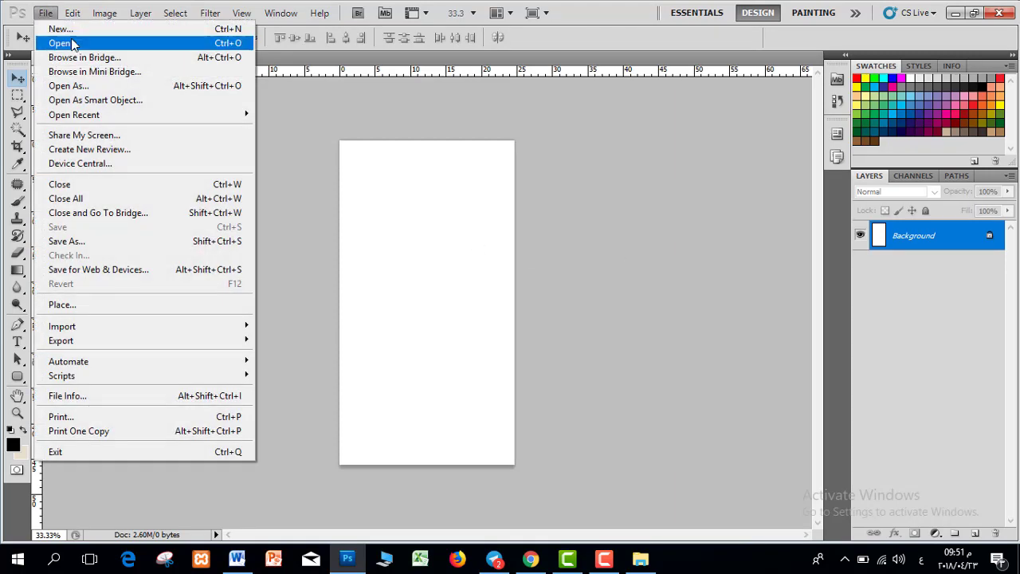
pyautogui.click(67, 42)
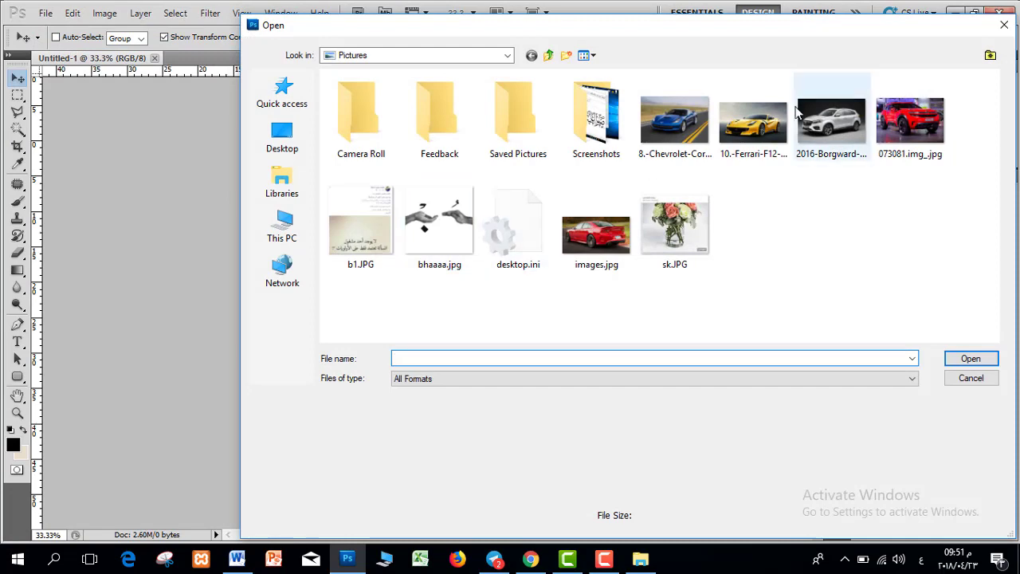
pyautogui.doubleClick(753, 119)
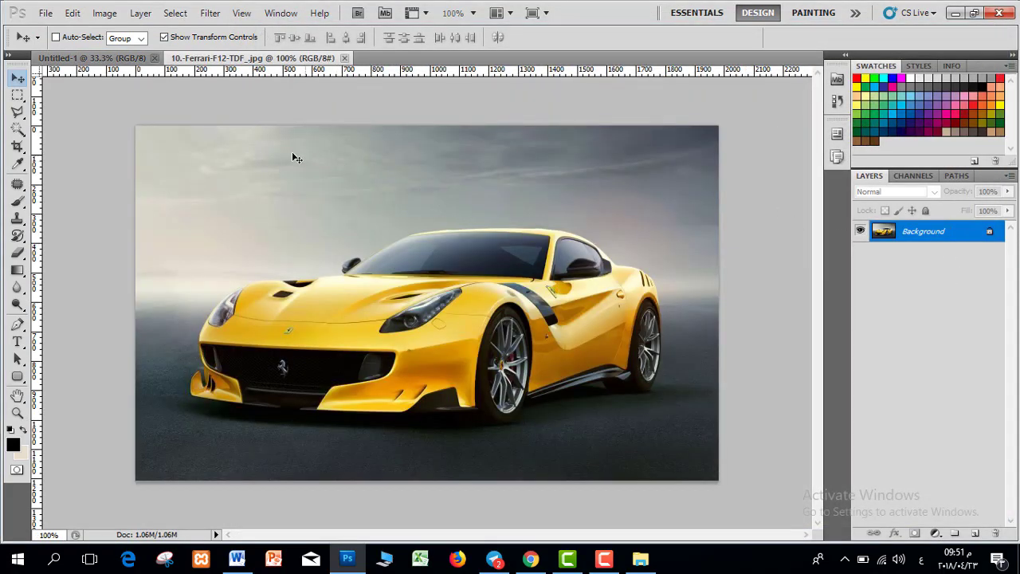
pyautogui.click(122, 59)
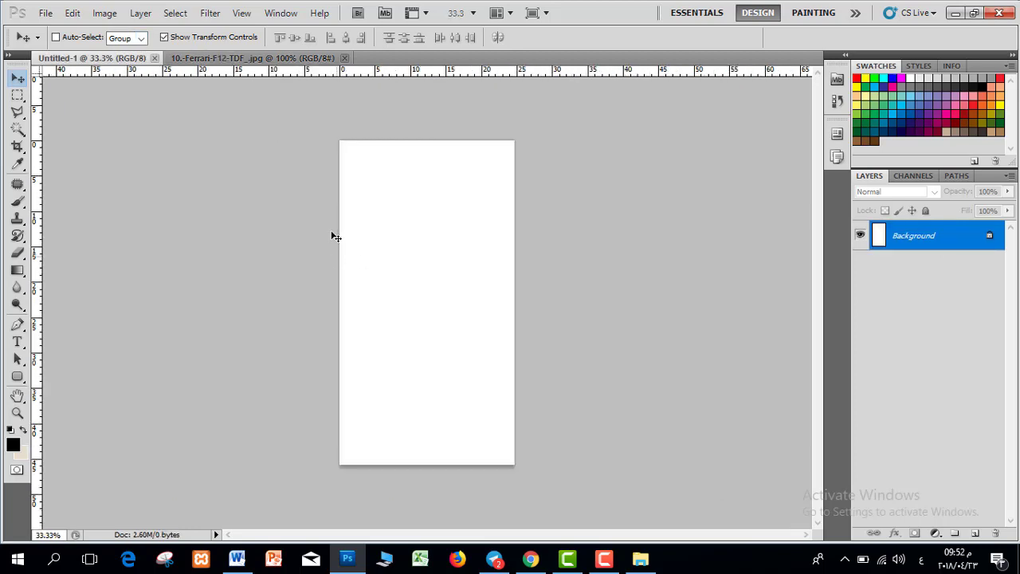
pyautogui.click(255, 58)
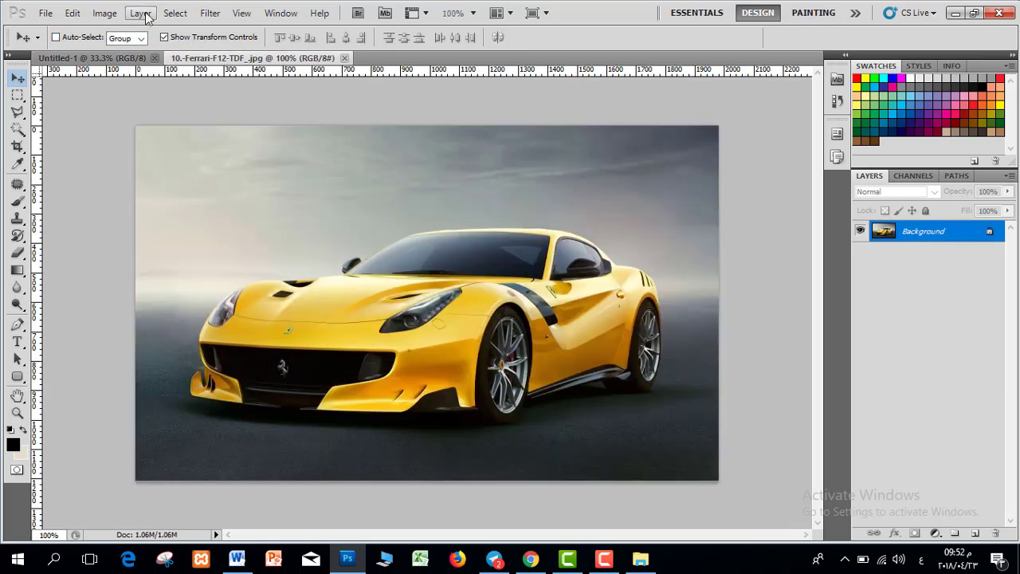
# Step: Copy the whole Ferrari picture and paste it into the Untitled-1 document
pyautogui.click(176, 13)
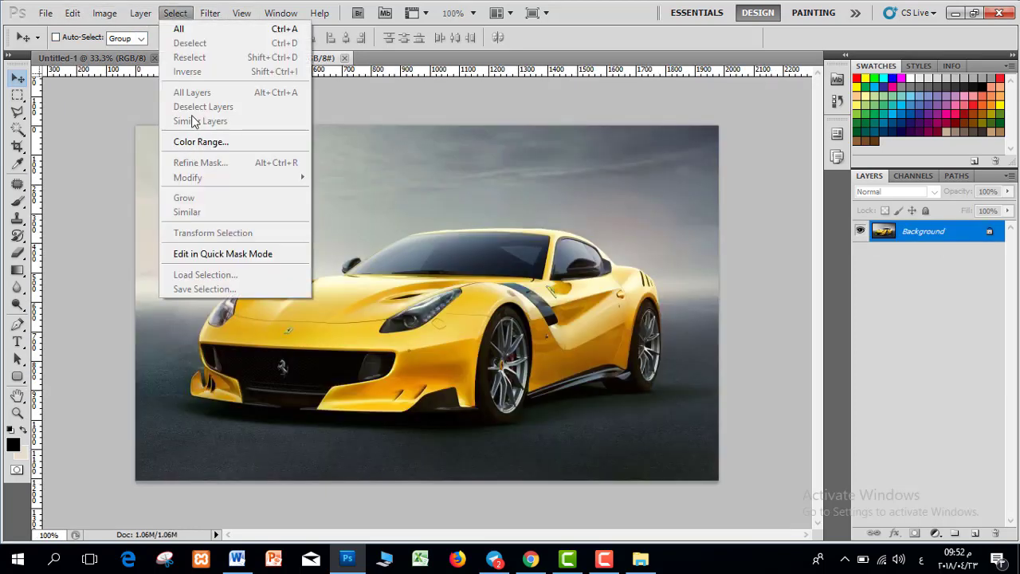
pyautogui.click(181, 28)
pyautogui.click(72, 13)
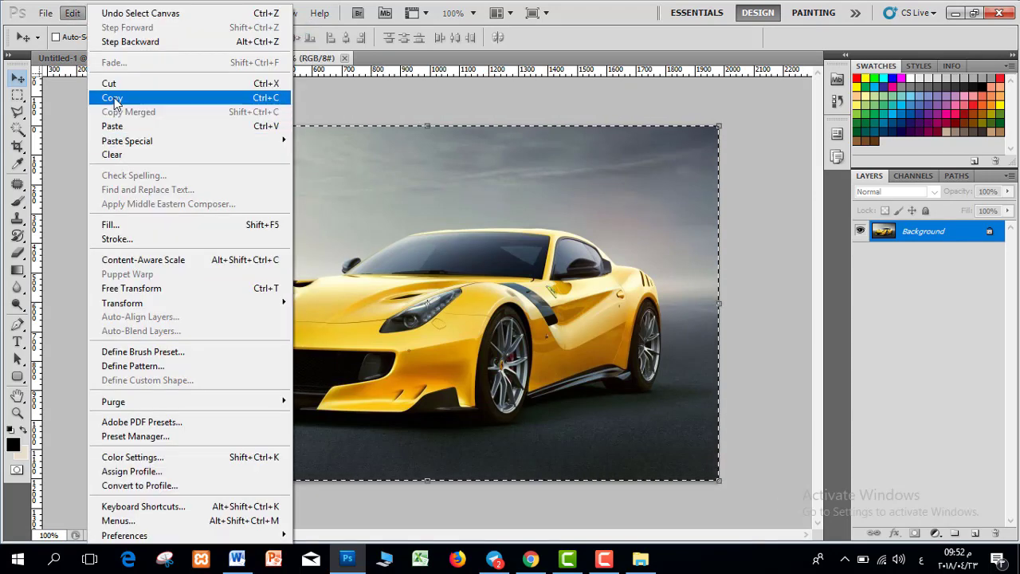
pyautogui.click(114, 99)
pyautogui.click(96, 58)
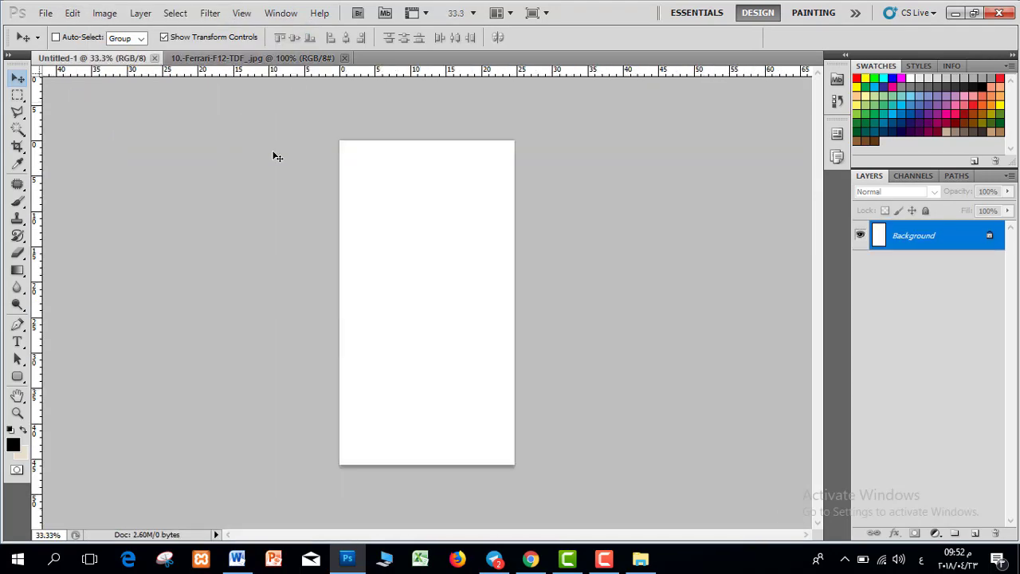
pyautogui.click(72, 14)
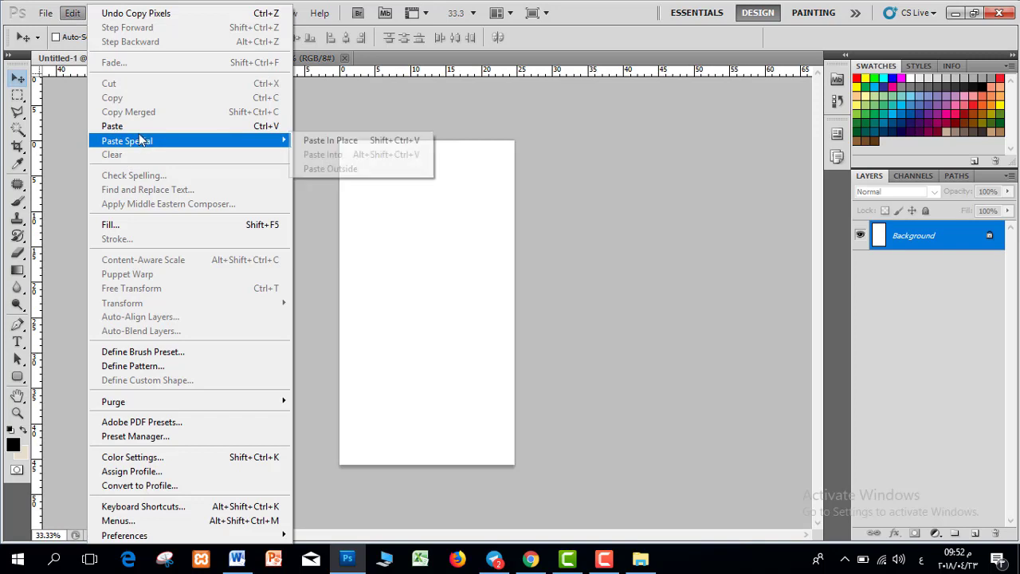
pyautogui.click(131, 125)
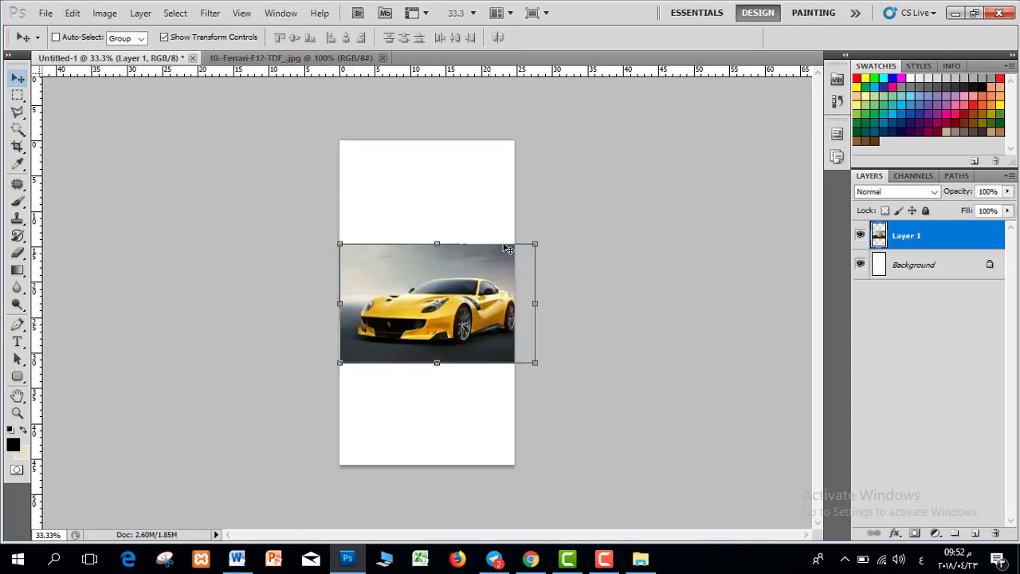
# Step: Scale the pasted car picture proportionally to about 83% and place it at the top of the page, centred between the side edges
pyautogui.moveTo(535, 244); pyautogui.dragTo(503, 262)
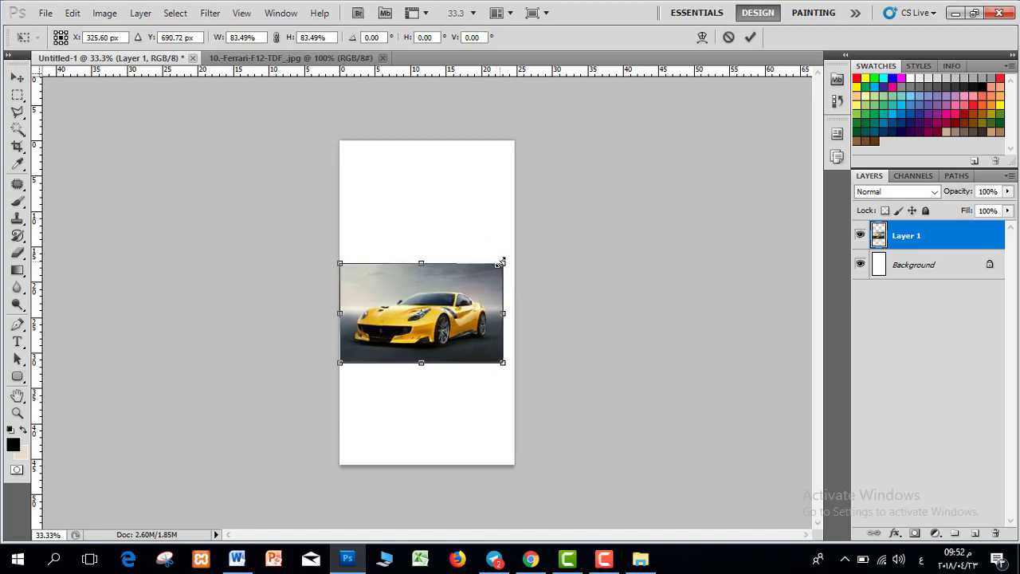
pyautogui.click(750, 37)
pyautogui.moveTo(453, 295); pyautogui.dragTo(470, 171)
pyautogui.press('Up')
pyautogui.press('Up')
pyautogui.press('Up')
pyautogui.press('Up')
pyautogui.press('Up')
pyautogui.press('Up')
pyautogui.press('Up')
pyautogui.press('Up')
pyautogui.press('Up')
pyautogui.press('Up')
pyautogui.press('Up')
pyautogui.press('Up')
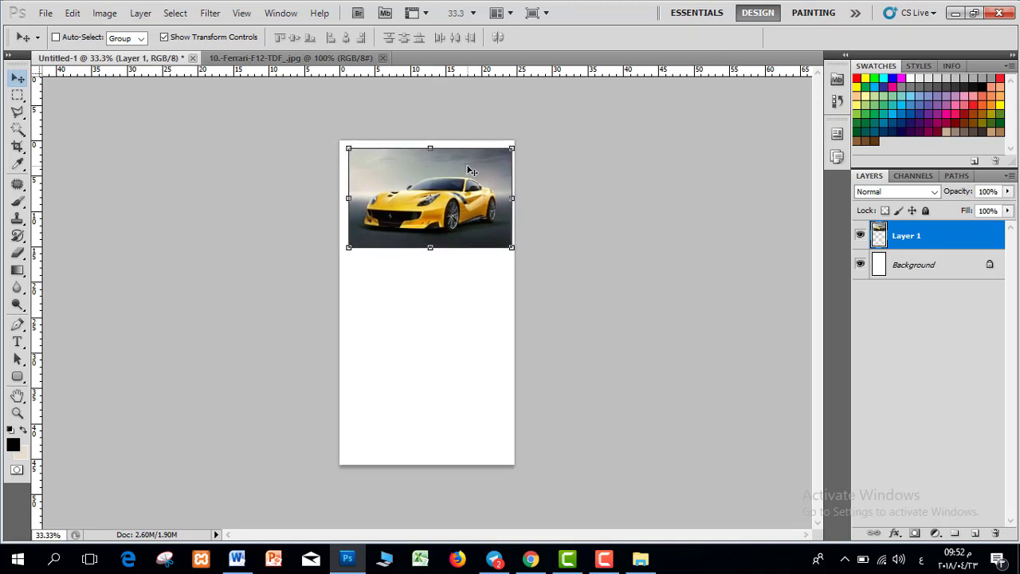
pyautogui.press('Left')
pyautogui.press('Left')
pyautogui.press('Left')
pyautogui.press('Left')
pyautogui.press('Left')
pyautogui.press('Left')
pyautogui.press('Left')
pyautogui.press('Left')
pyautogui.press('Left')
pyautogui.press('Left')
pyautogui.press('Left')
pyautogui.press('Left')
pyautogui.press('Left')
pyautogui.press('Left')
pyautogui.press('Left')
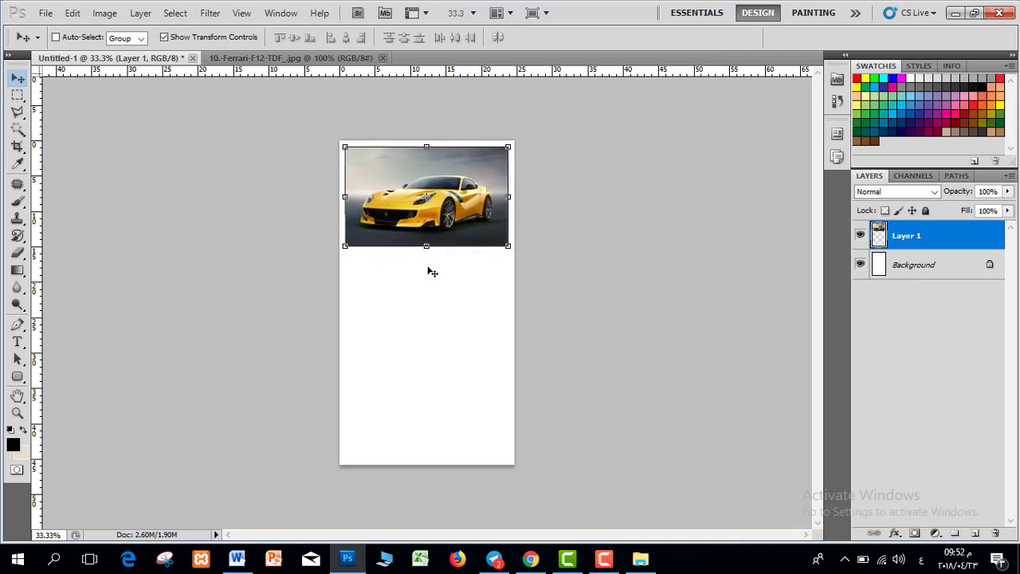
# Step: Duplicate Layer 1 under the name Layer 1 copy and place the duplicate directly below the original picture
pyautogui.click(780, 365)
pyautogui.click(964, 236)
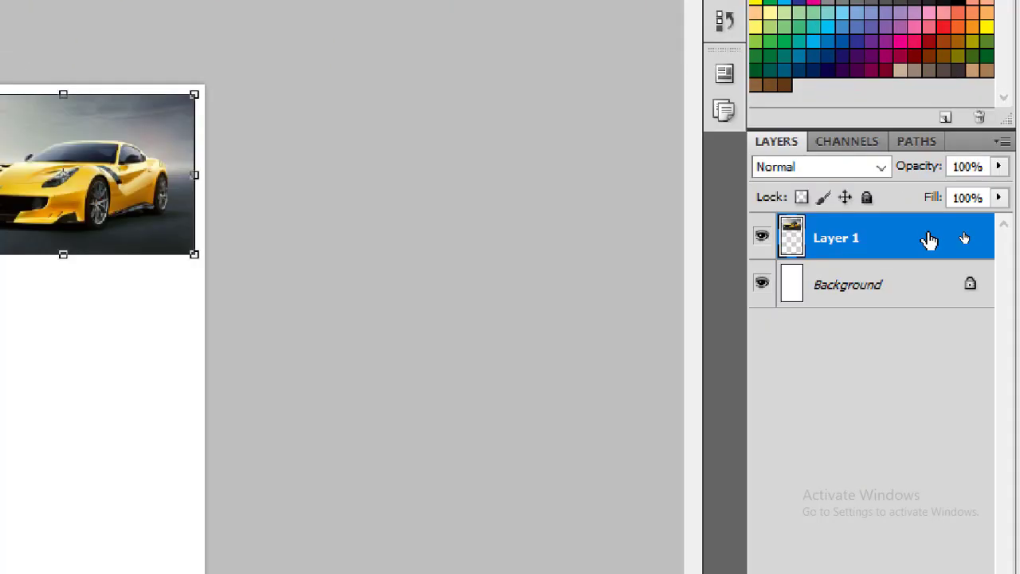
pyautogui.rightClick(925, 239)
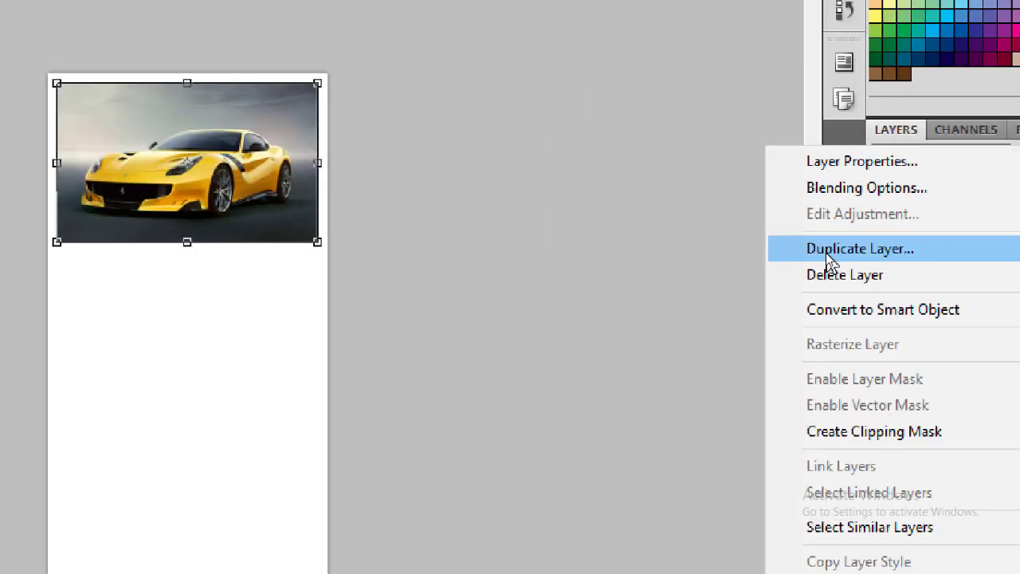
pyautogui.click(826, 255)
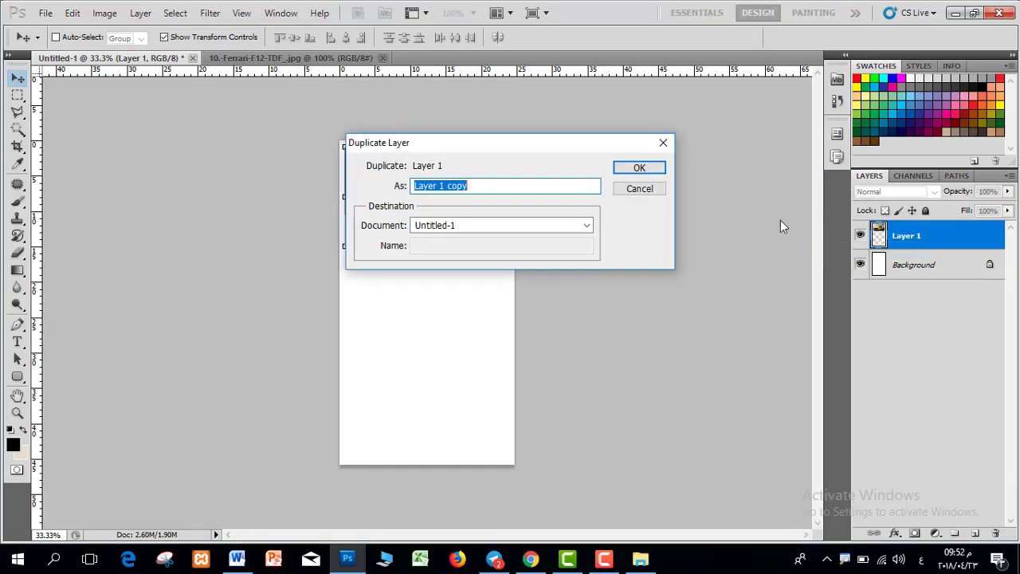
pyautogui.click(658, 167)
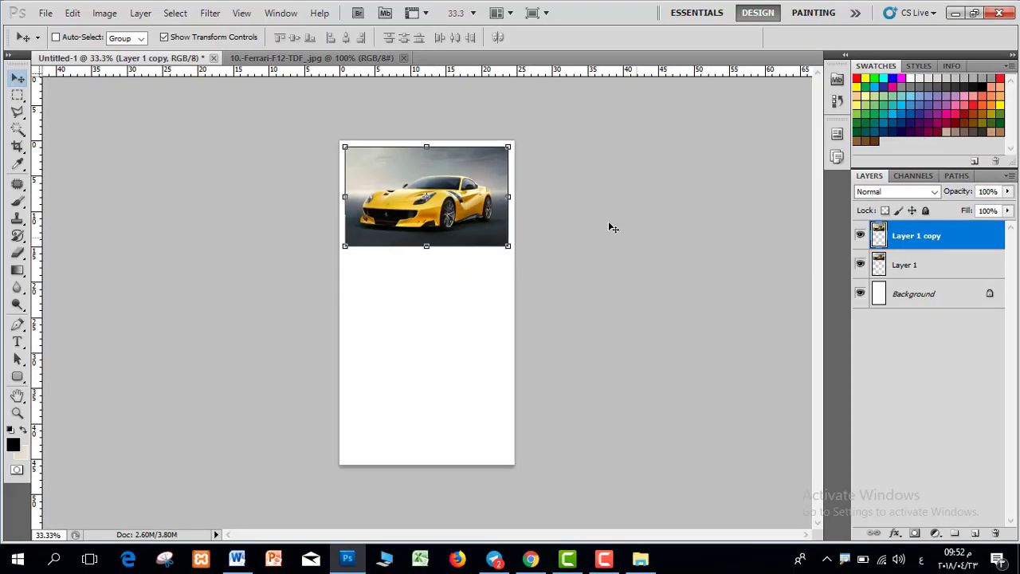
pyautogui.moveTo(451, 183); pyautogui.dragTo(448, 290)
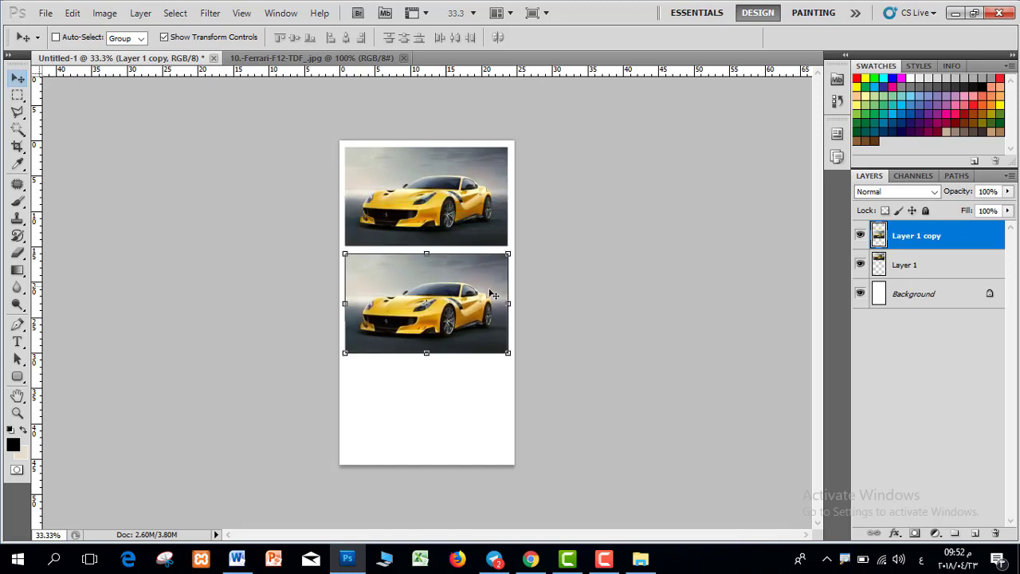
# Step: Delete the Layer 1 copy layer
pyautogui.click(603, 263)
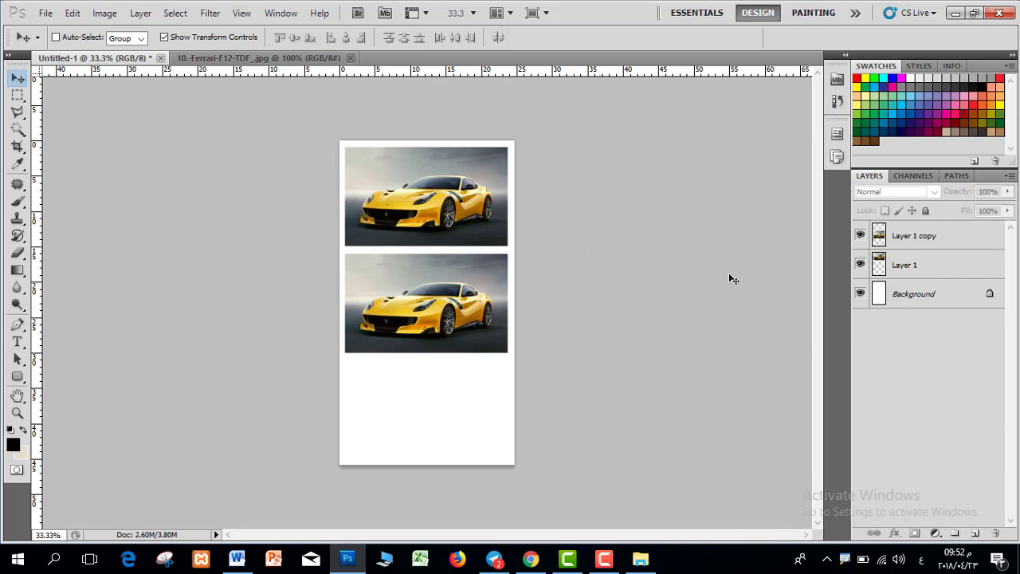
pyautogui.click(928, 237)
pyautogui.press('Delete')
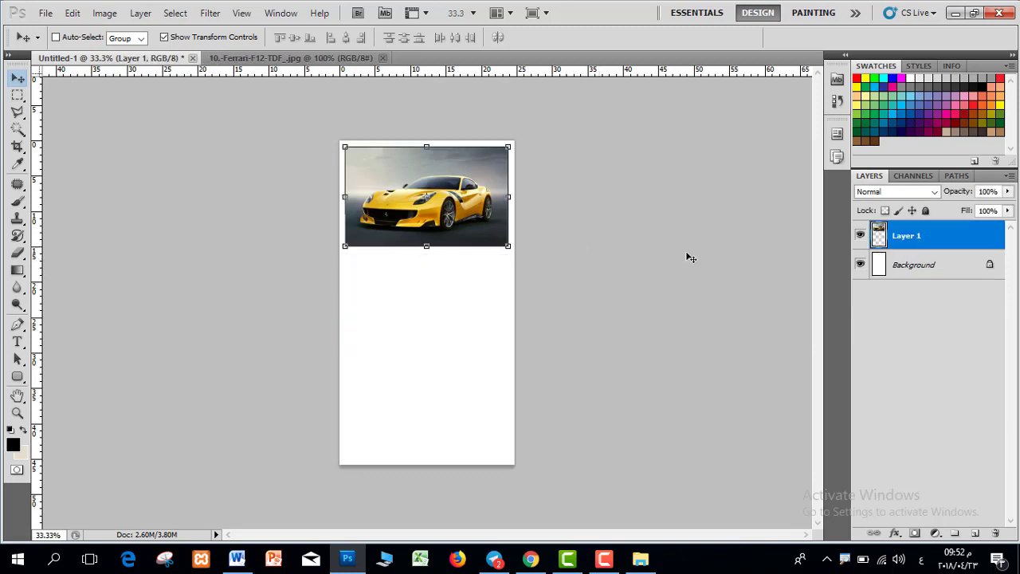
# Step: Make a copy of the car picture and place it just below the original, aligned with its side edges
pyautogui.moveTo(412, 181); pyautogui.dragTo(444, 173)
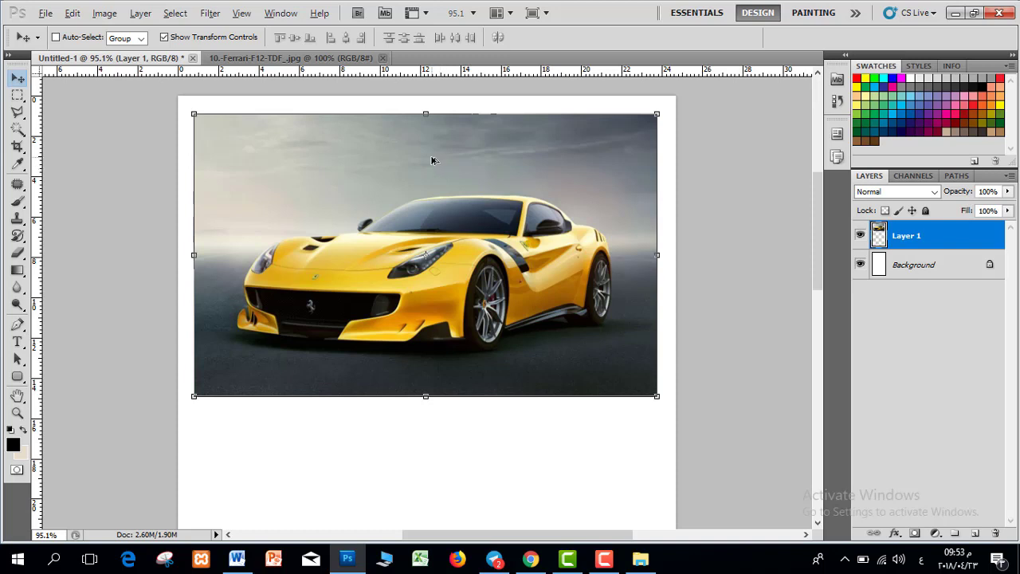
pyautogui.moveTo(433, 160); pyautogui.dragTo(442, 449)
pyautogui.hotkey('ctrl', 'j')
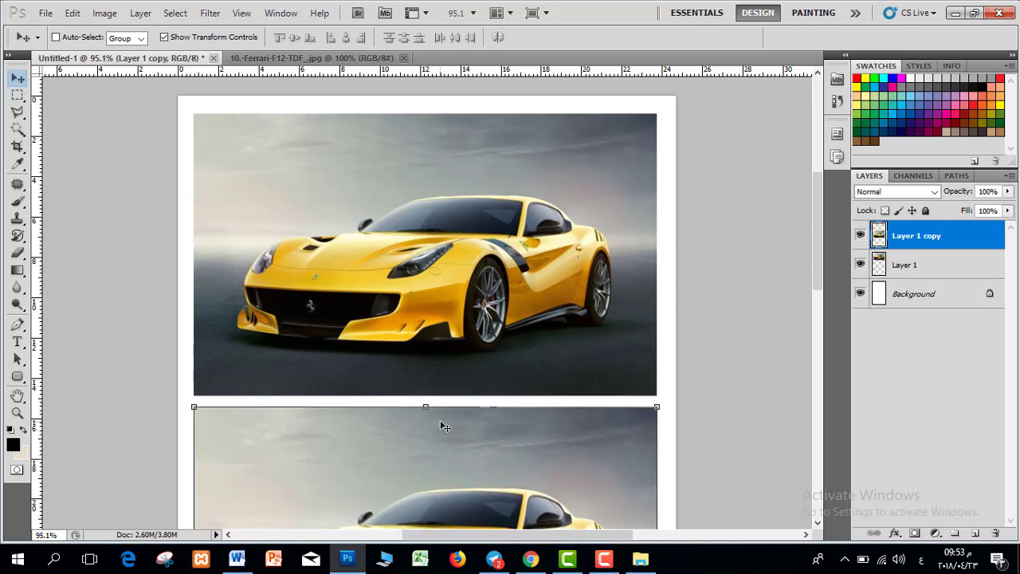
pyautogui.scroll(-5, 581, 288)
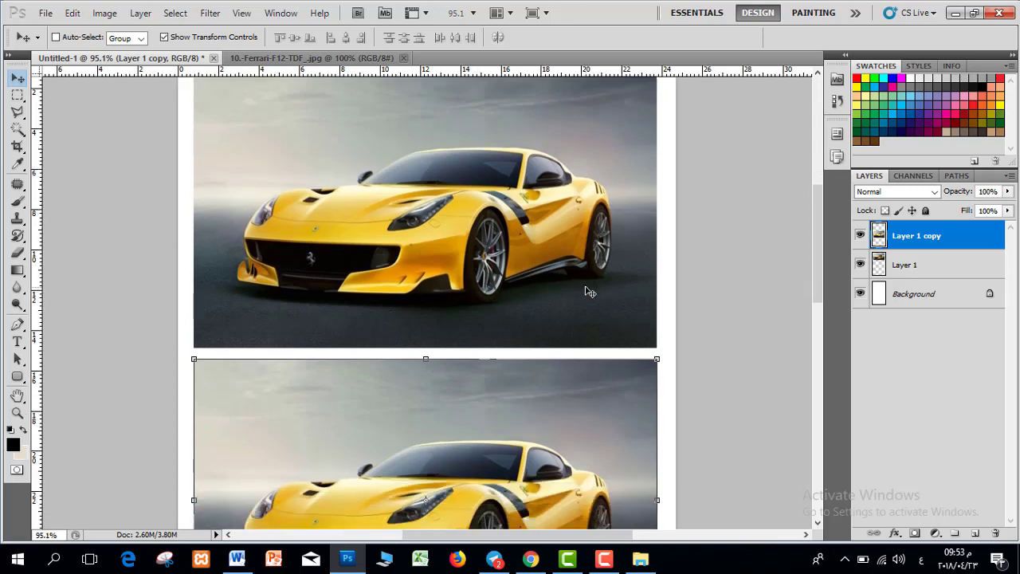
pyautogui.scroll(-3, 580, 285)
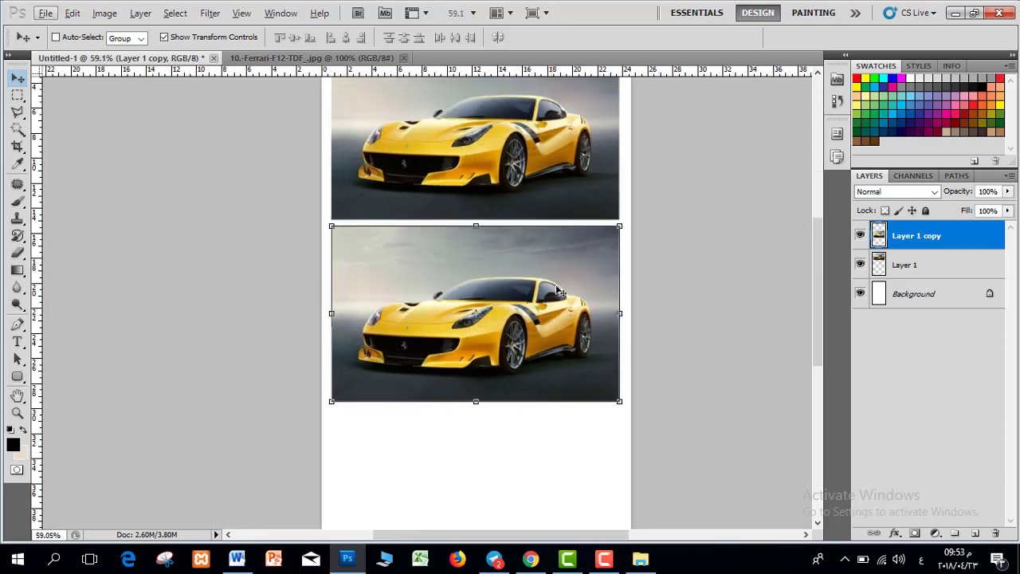
# Step: Shrink the upper car picture toward its upper right corner to about 13.5% width and 16.9% height, and apply the transform
pyautogui.keyDown('ctrl'); pyautogui.click(496, 219); pyautogui.keyUp('ctrl')
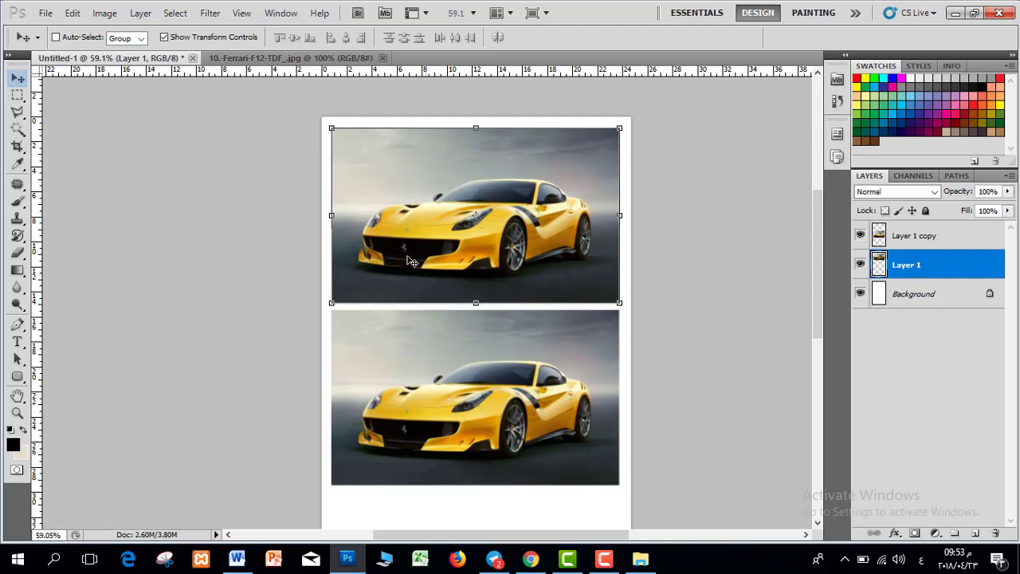
pyautogui.moveTo(334, 303); pyautogui.dragTo(581, 158)
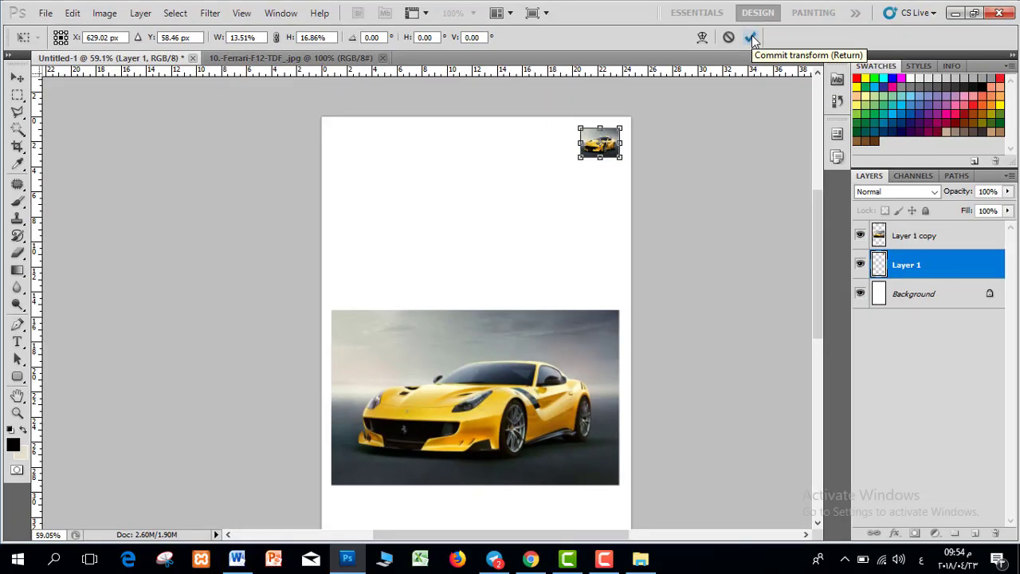
pyautogui.click(752, 37)
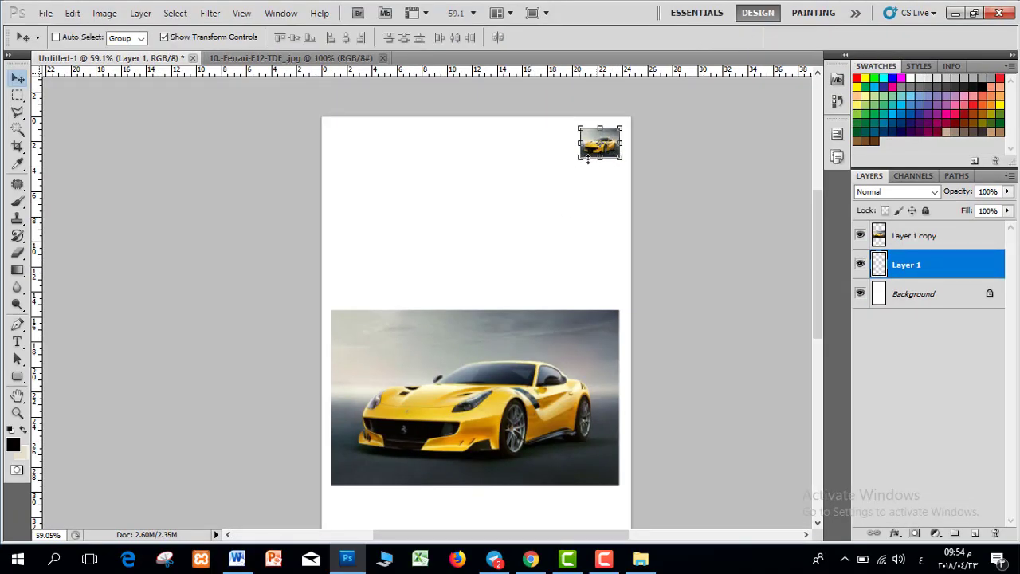
# Step: Enlarge the shrunken car picture back to its former frame, about 739% width and 593% height, and apply the transform
pyautogui.moveTo(581, 158); pyautogui.dragTo(335, 305)
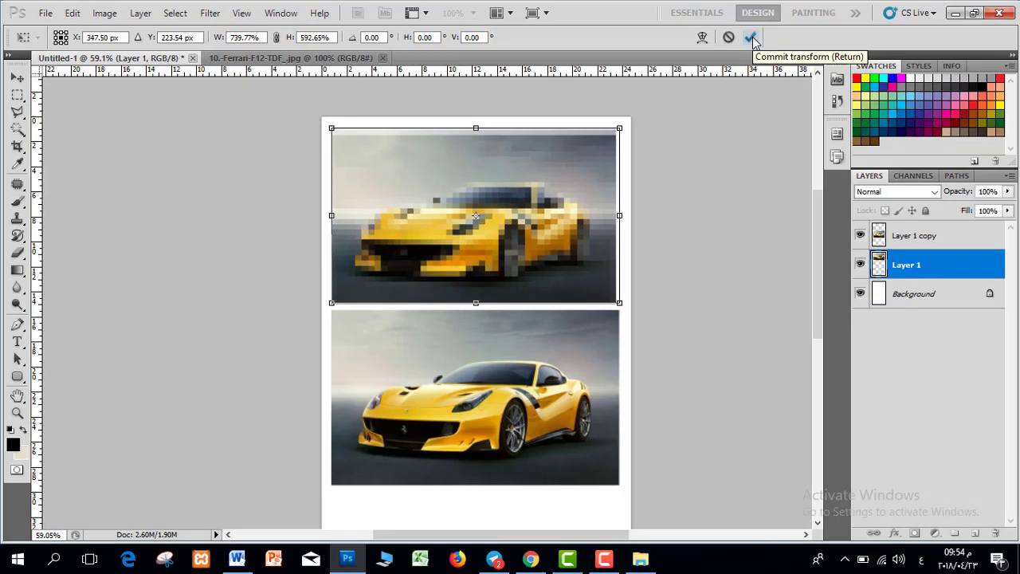
pyautogui.click(751, 37)
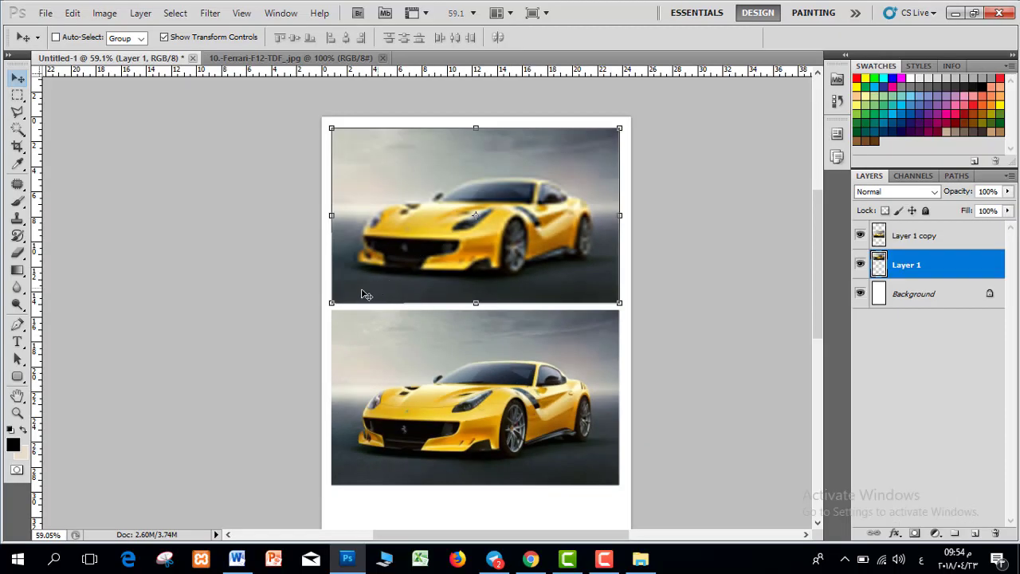
# Step: Enlarge the upper car picture from its shrunken size to 489.47% width and 467.80% height, and apply the transform
pyautogui.moveTo(331, 301)
pyautogui.mouseDown()
pyautogui.moveTo(559, 165)
pyautogui.moveTo(333, 295)
pyautogui.mouseUp()
pyautogui.click(750, 37)
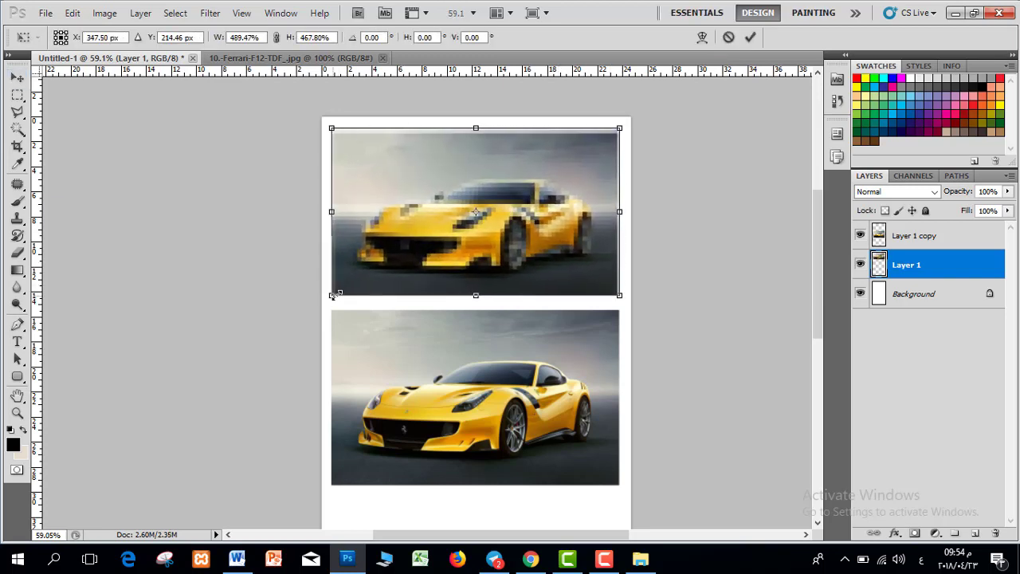
pyautogui.click(750, 37)
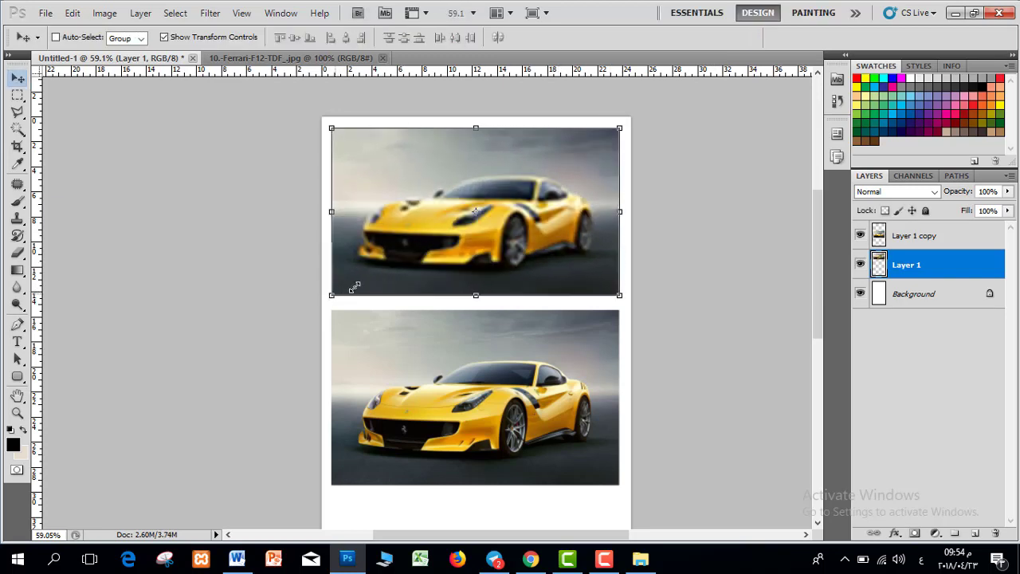
# Step: Shrink the upper car picture to 8.67% and enlarge it back to 1162.50% width and 1120.75% height, applying both transforms
pyautogui.moveTo(353, 286); pyautogui.dragTo(602, 151)
pyautogui.click(750, 38)
pyautogui.hotkey('ctrl', 't')
pyautogui.click(750, 37)
pyautogui.click(750, 37)
pyautogui.click(750, 37)
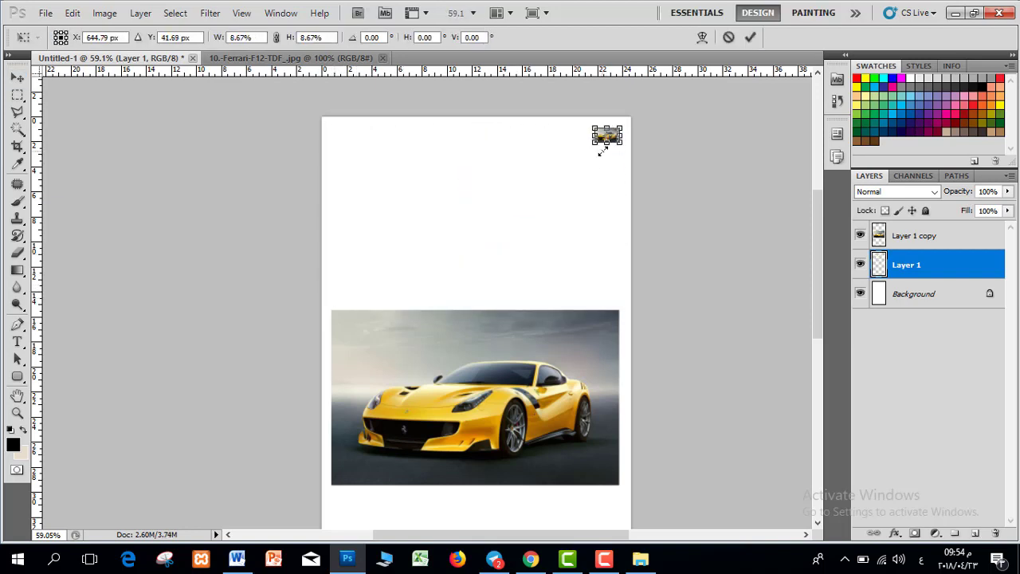
pyautogui.click(750, 38)
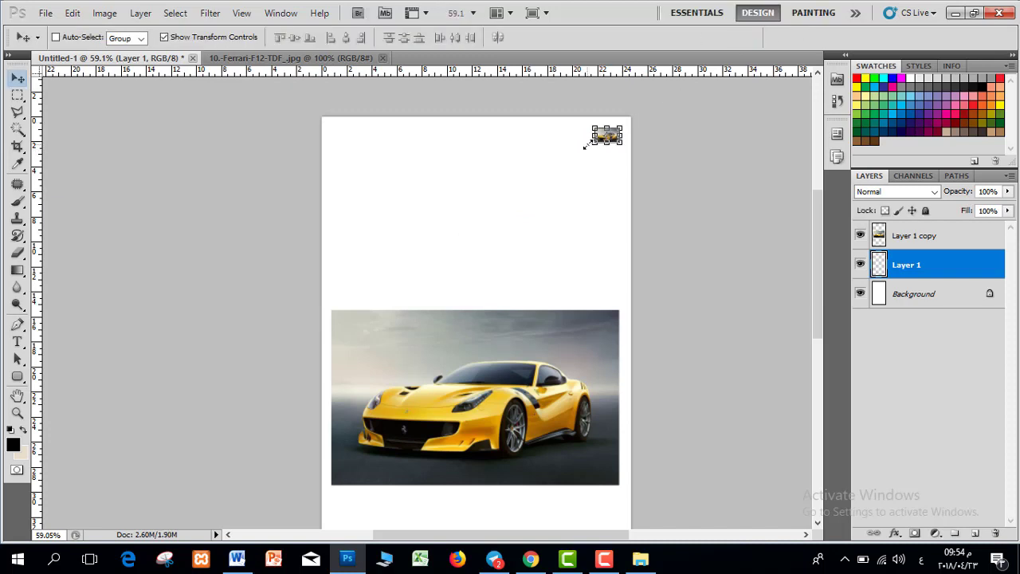
pyautogui.moveTo(594, 144); pyautogui.dragTo(333, 292)
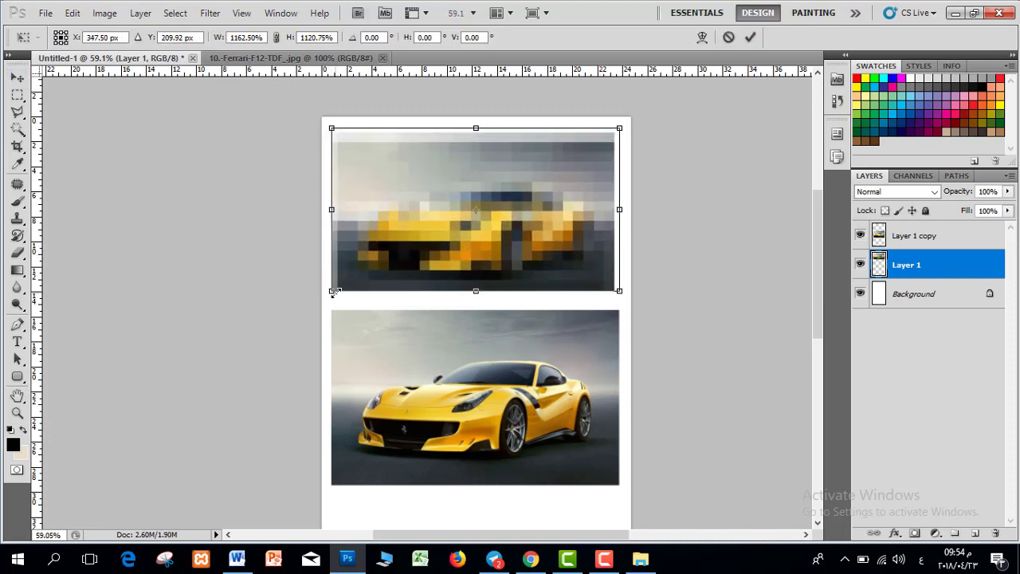
pyautogui.click(750, 38)
# Step: Shrink the upper car picture proportionally to 12.73%, enlarge it back to nearly its former frame, and leave its layer deselected
pyautogui.moveTo(330, 291); pyautogui.dragTo(580, 157)
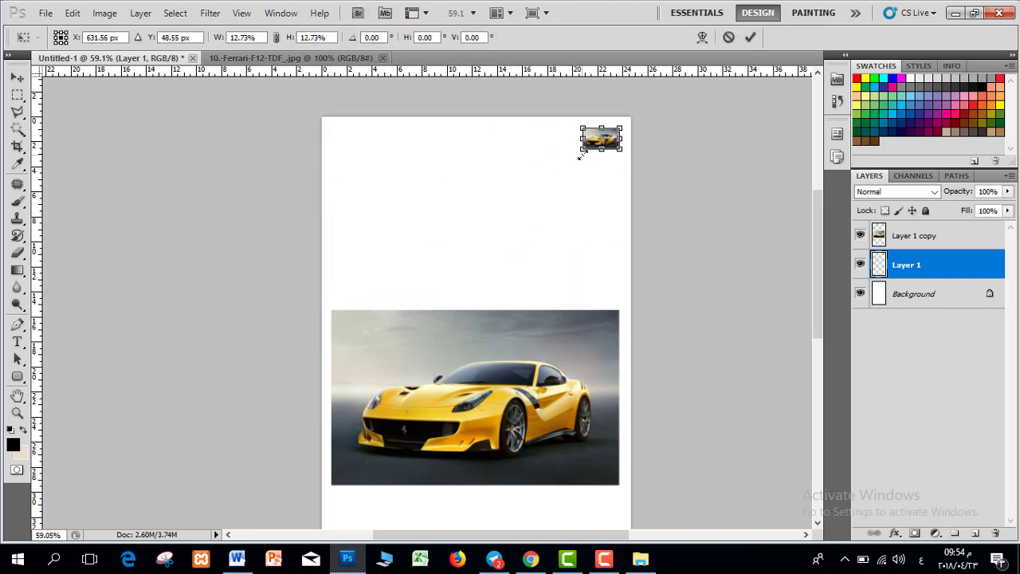
pyautogui.click(750, 37)
pyautogui.moveTo(587, 145); pyautogui.dragTo(569, 158)
pyautogui.click(750, 38)
pyautogui.click(750, 38)
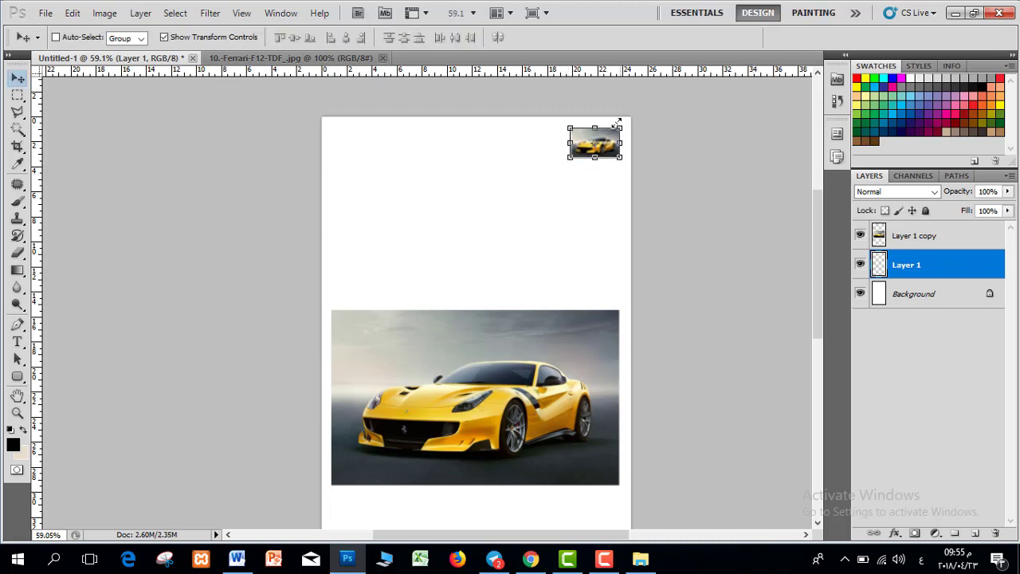
pyautogui.moveTo(569, 158); pyautogui.dragTo(331, 300)
pyautogui.click(750, 38)
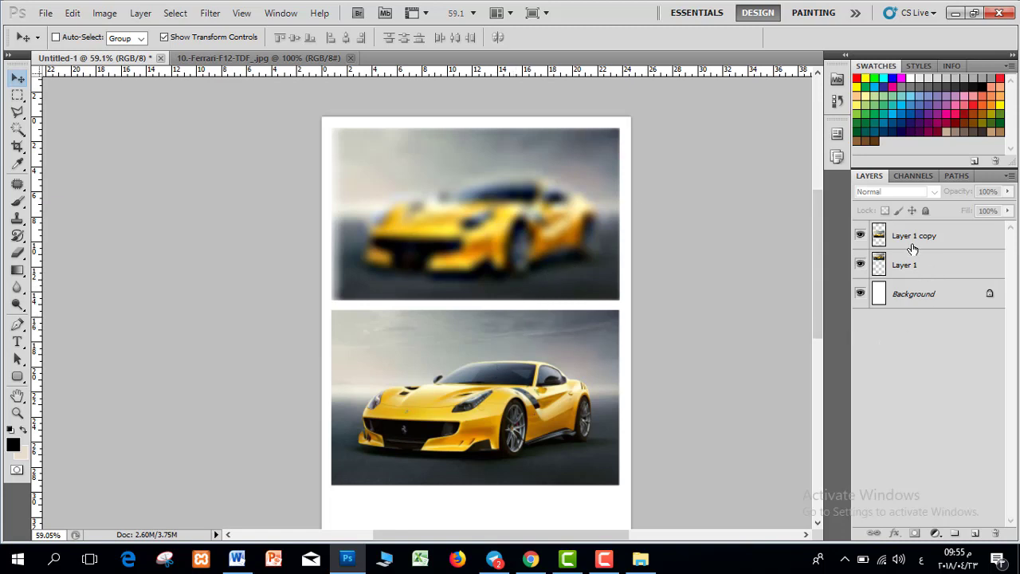
# Step: Convert the Layer 1 copy layer, which holds the lower car picture, to a smart object
pyautogui.scroll(-2, 520, 357)
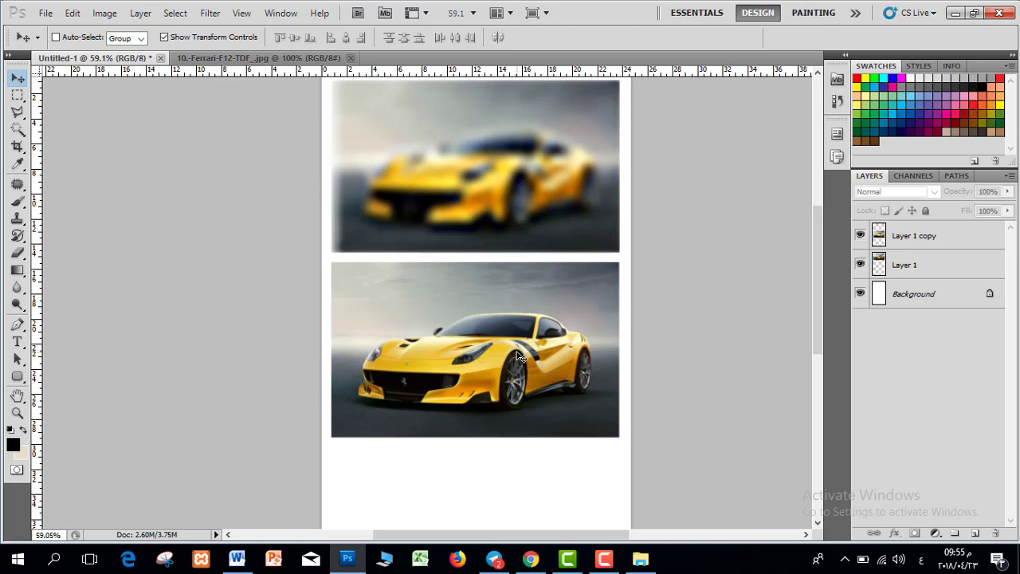
pyautogui.click(945, 237)
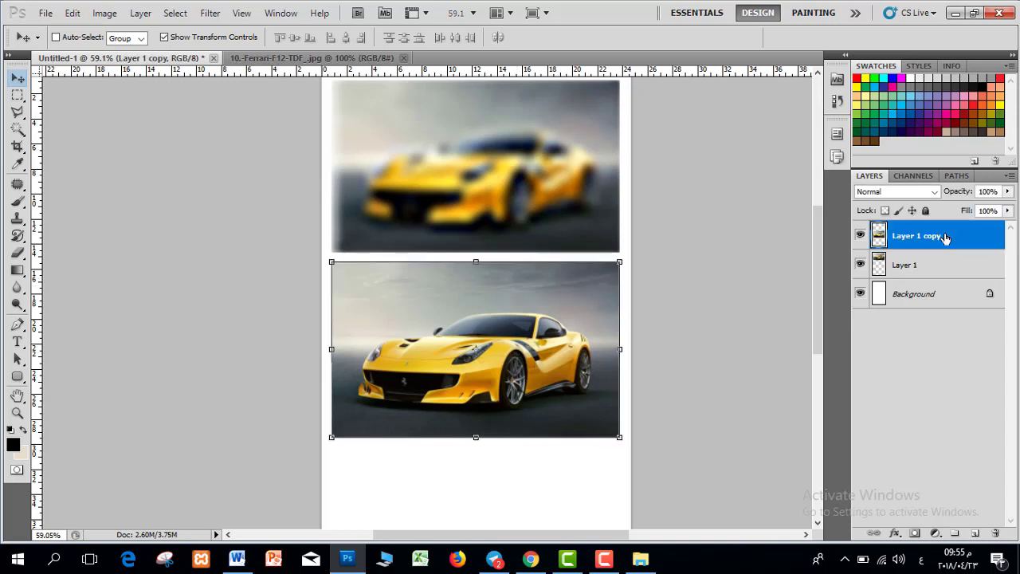
pyautogui.rightClick(945, 237)
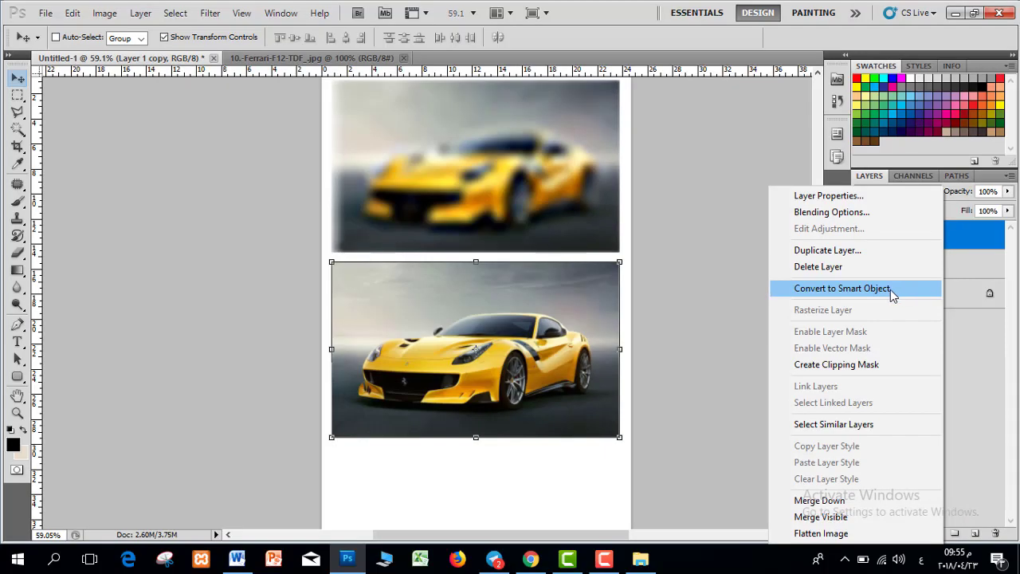
pyautogui.click(892, 290)
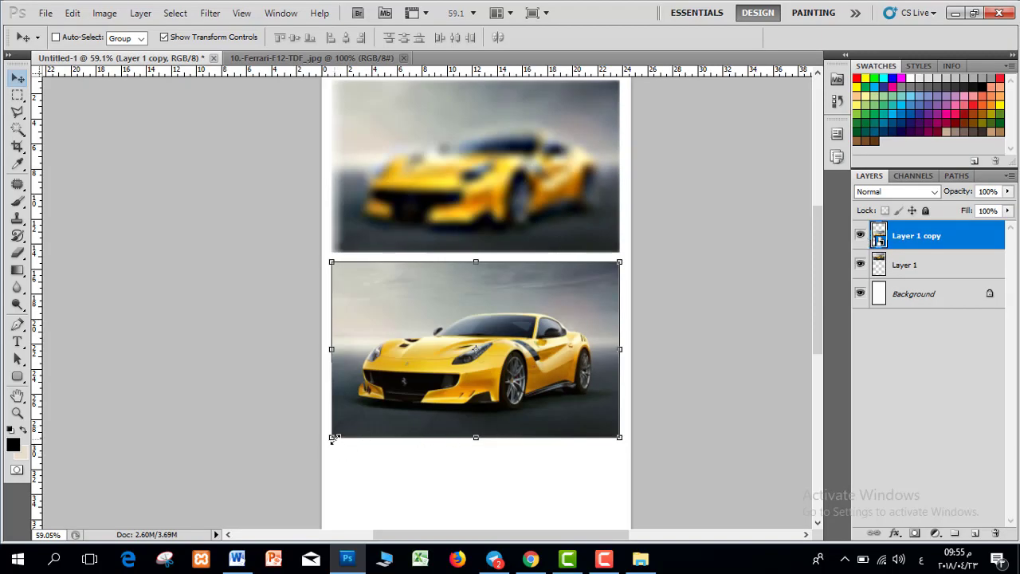
# Step: Shrink the smart object car picture toward its upper right corner, and enlarge it back proportionally to 461.64%
pyautogui.moveTo(333, 437); pyautogui.dragTo(555, 301)
pyautogui.click(750, 37)
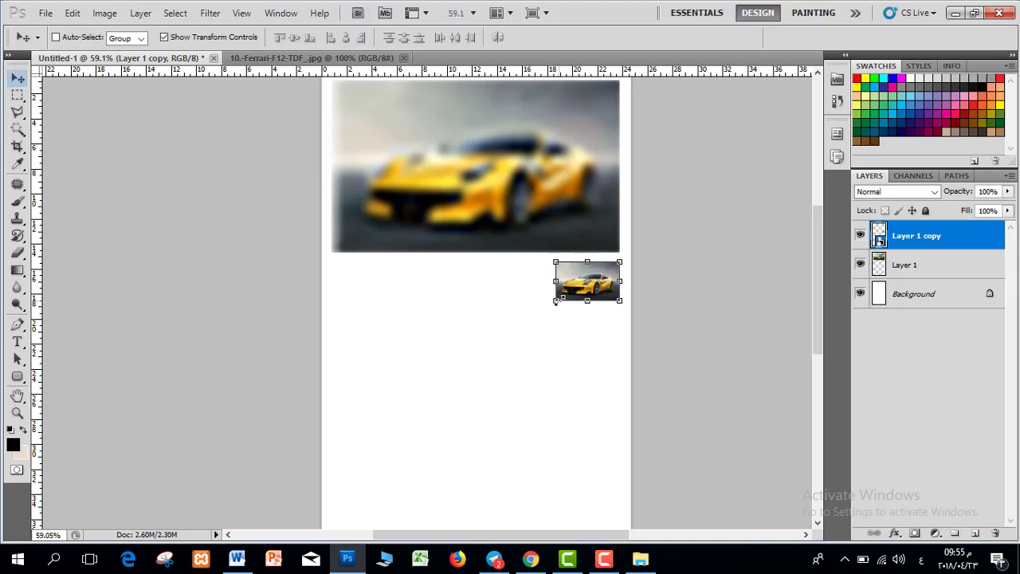
pyautogui.moveTo(555, 301); pyautogui.dragTo(342, 472)
pyautogui.click(750, 37)
pyautogui.click(750, 39)
pyautogui.click(750, 37)
pyautogui.click(750, 38)
pyautogui.click(750, 38)
pyautogui.click(750, 38)
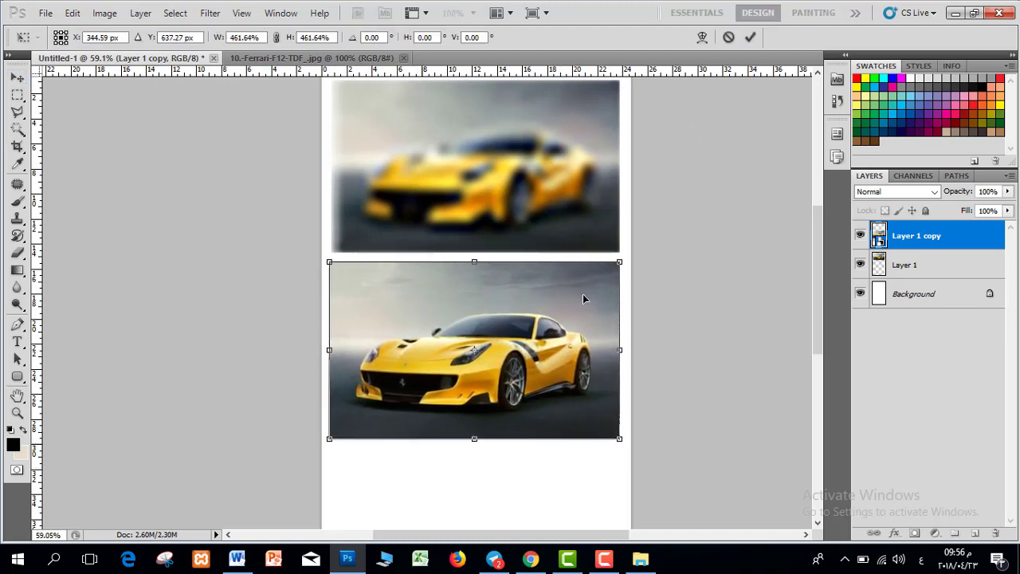
pyautogui.click(750, 38)
# Step: Shrink the smart object again and enlarge it back proportionally to 394.17%, apply the transform, and deselect its layer
pyautogui.moveTo(333, 438)
pyautogui.mouseDown()
pyautogui.moveTo(567, 302)
pyautogui.moveTo(351, 462)
pyautogui.moveTo(335, 432)
pyautogui.moveTo(550, 307)
pyautogui.moveTo(339, 449)
pyautogui.moveTo(331, 437)
pyautogui.mouseUp()
pyautogui.click(751, 38)
pyautogui.click(750, 38)
pyautogui.click(750, 37)
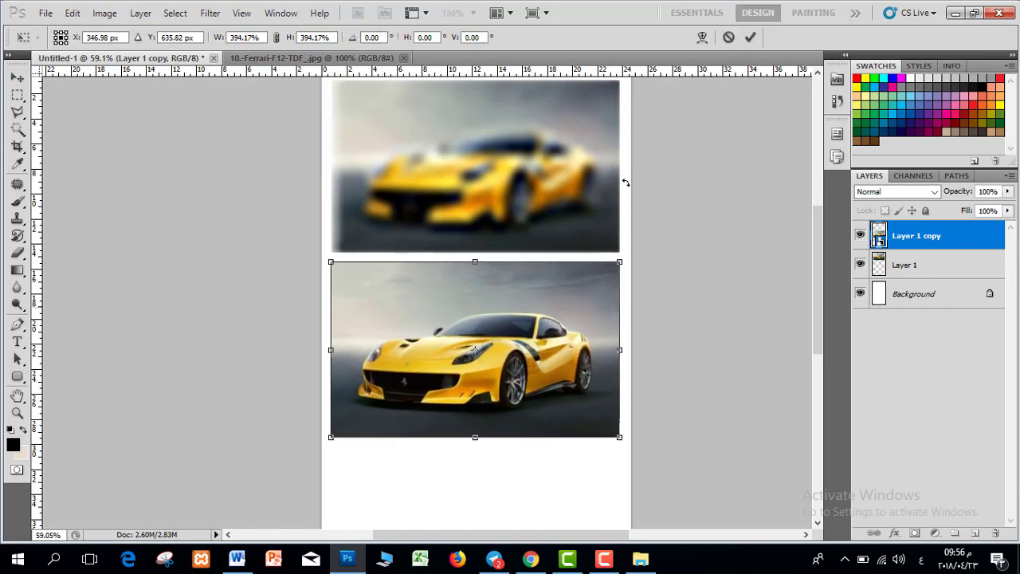
pyautogui.click(750, 38)
pyautogui.click(717, 187)
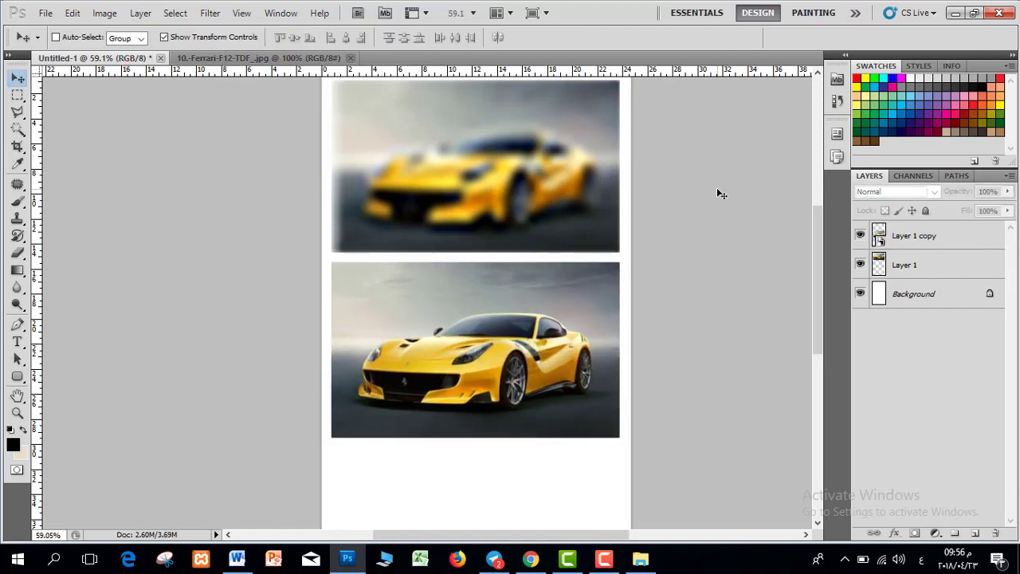
# Step: Rasterize the Layer 1 copy smart object
pyautogui.rightClick(933, 235)
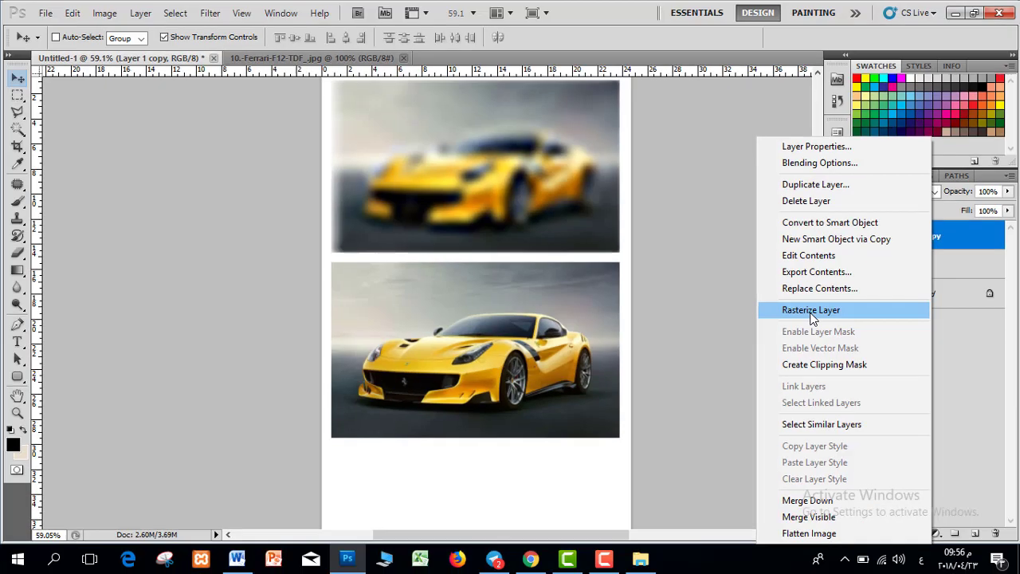
pyautogui.click(610, 388)
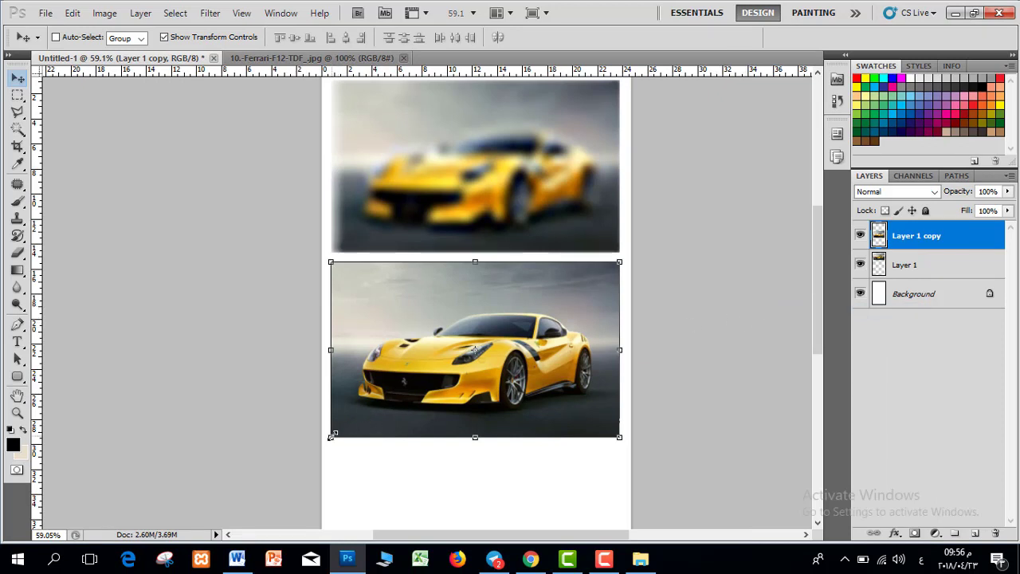
# Step: Shrink the rasterized lower car picture, enlarge it back proportionally to 388.39%, and apply the transform
pyautogui.moveTo(331, 437)
pyautogui.mouseDown()
pyautogui.moveTo(508, 353)
pyautogui.moveTo(554, 319)
pyautogui.moveTo(345, 451)
pyautogui.moveTo(335, 437)
pyautogui.mouseUp()
pyautogui.click(760, 38)
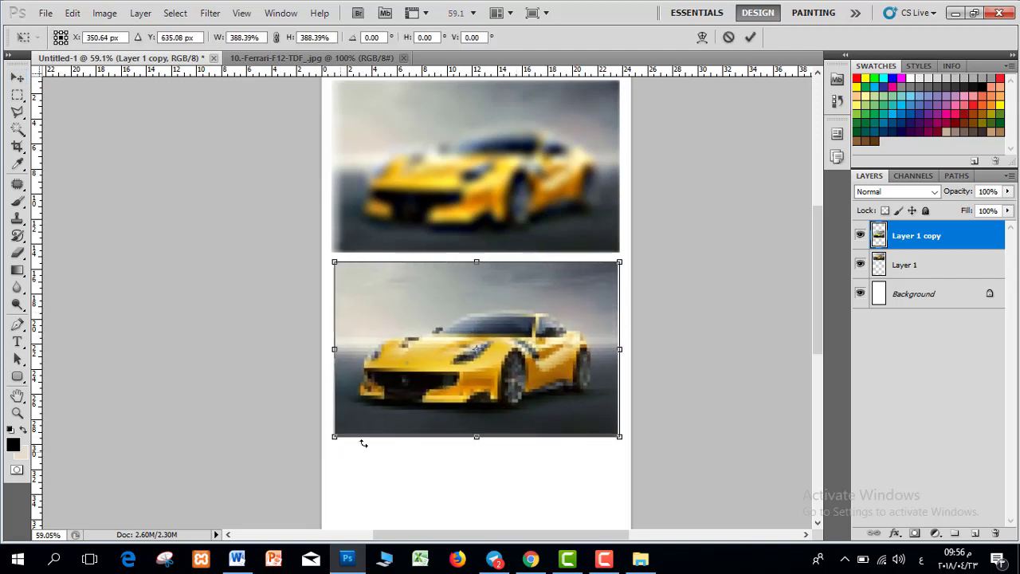
pyautogui.click(752, 38)
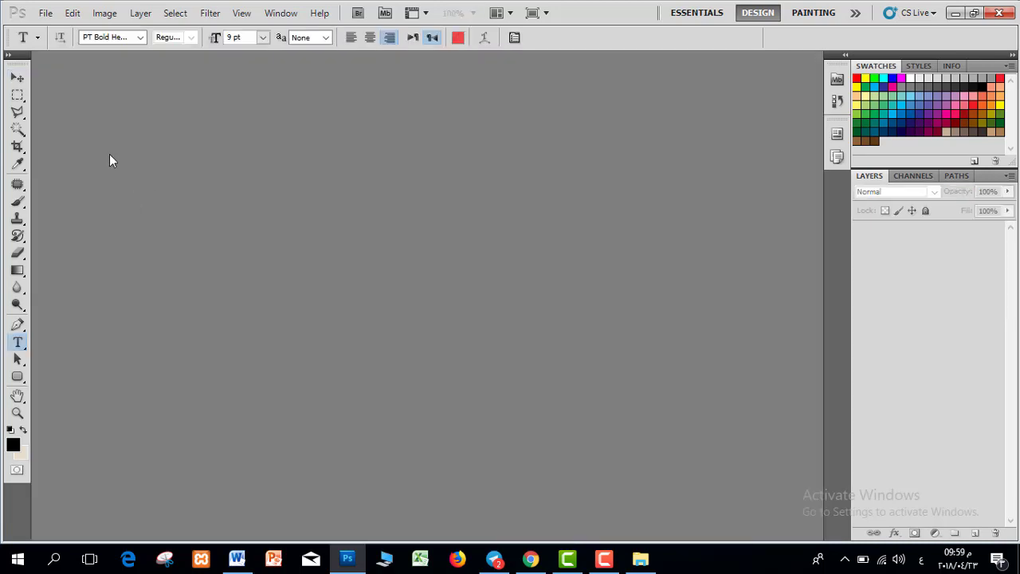
# Step: Create a new RGB document 1000 pixels wide and 750 pixels high with a white background
pyautogui.click(46, 13)
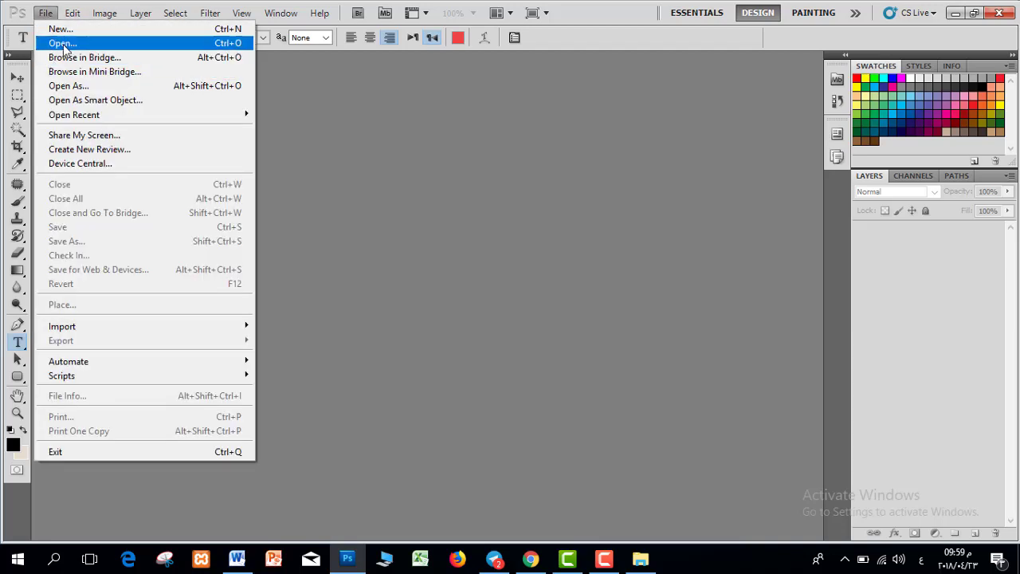
pyautogui.click(48, 27)
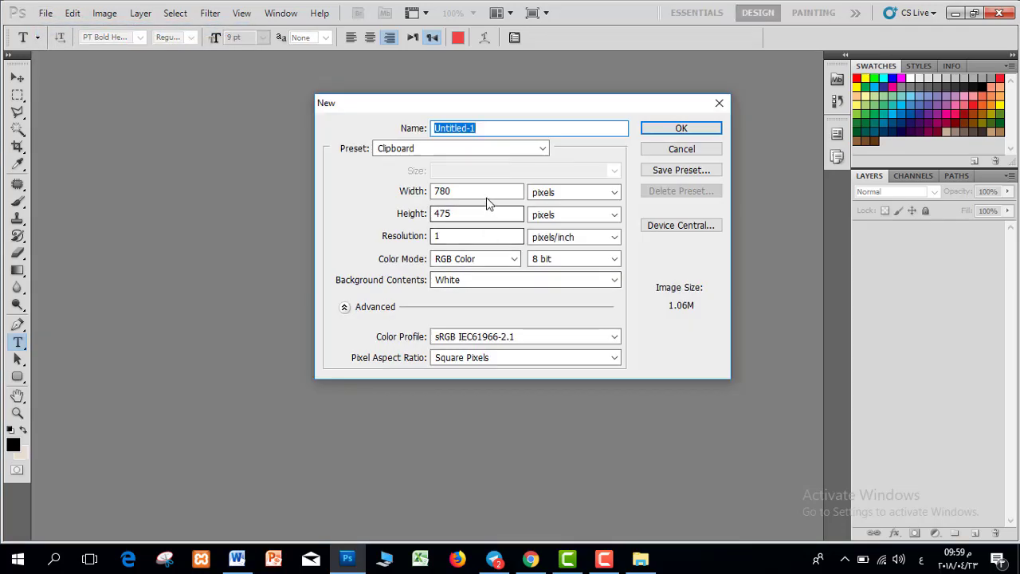
pyautogui.click(384, 192)
pyautogui.write('1000')
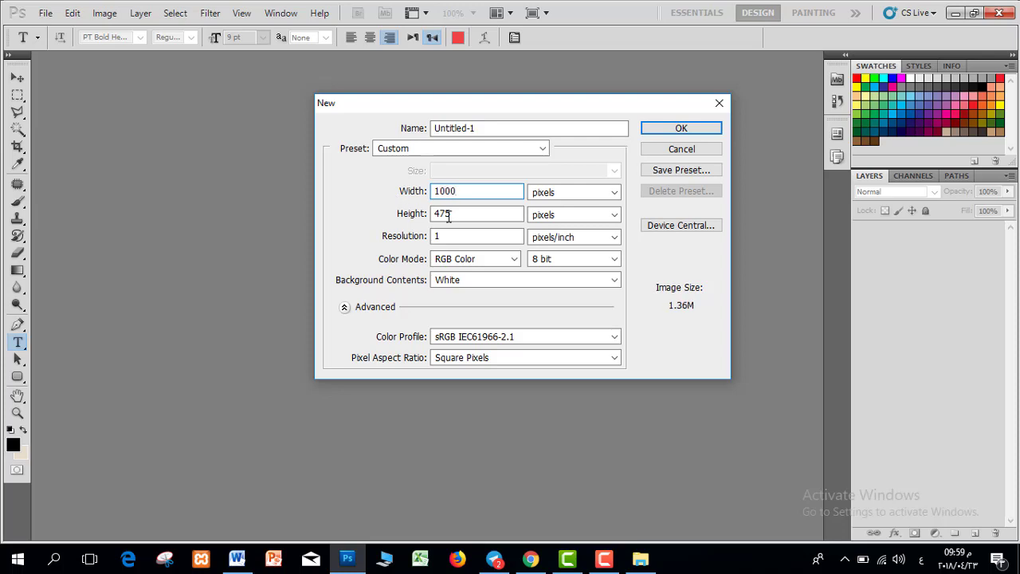
pyautogui.press('Tab')
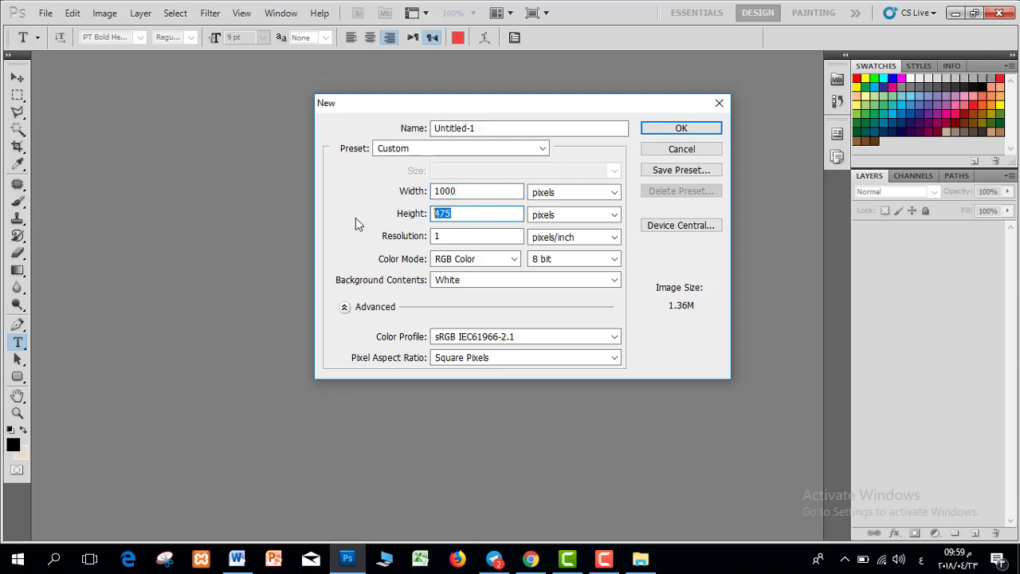
pyautogui.write('750')
pyautogui.press('Tab')
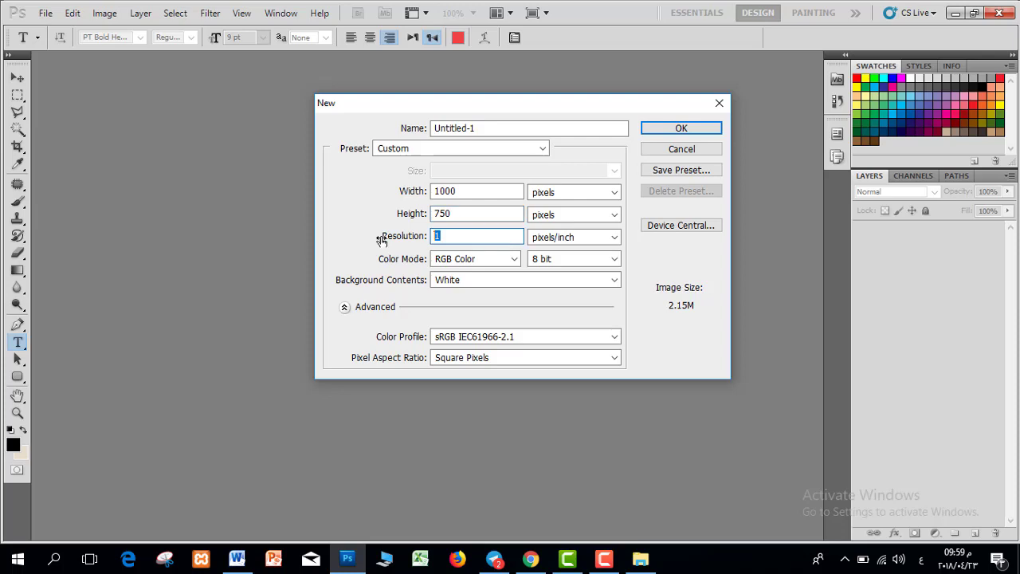
pyautogui.write('2')
pyautogui.press('BackSpace')
pyautogui.click(668, 132)
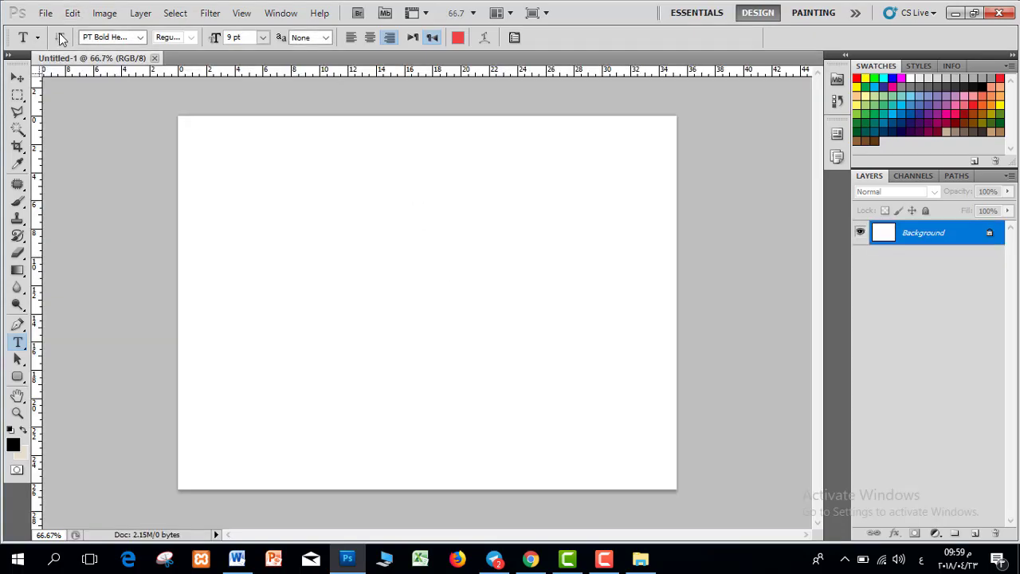
# Step: Open the blue car image 8.-Chevrolet-Corvette-Stingray_.jpg from the Pictures folder
pyautogui.click(47, 14)
pyautogui.click(80, 43)
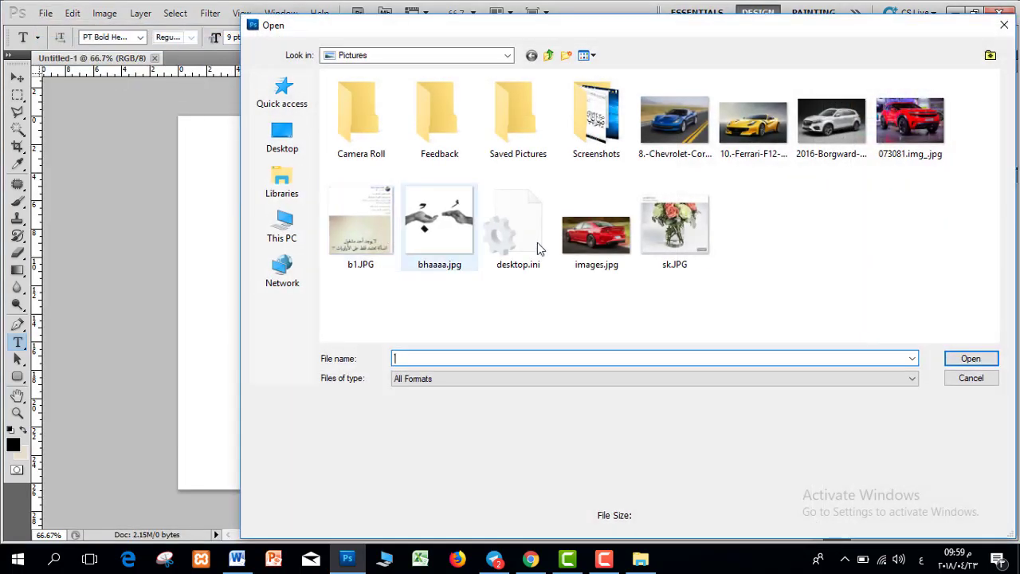
pyautogui.doubleClick(674, 120)
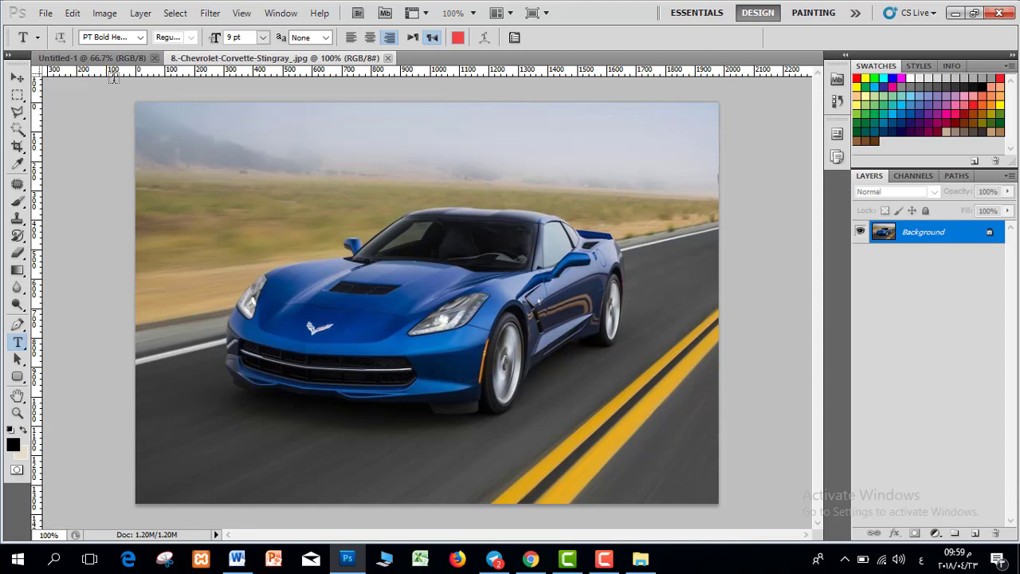
# Step: Copy the entire Corvette image and paste it into the Untitled-1 document as a new layer
pyautogui.click(174, 12)
pyautogui.click(179, 30)
pyautogui.click(72, 13)
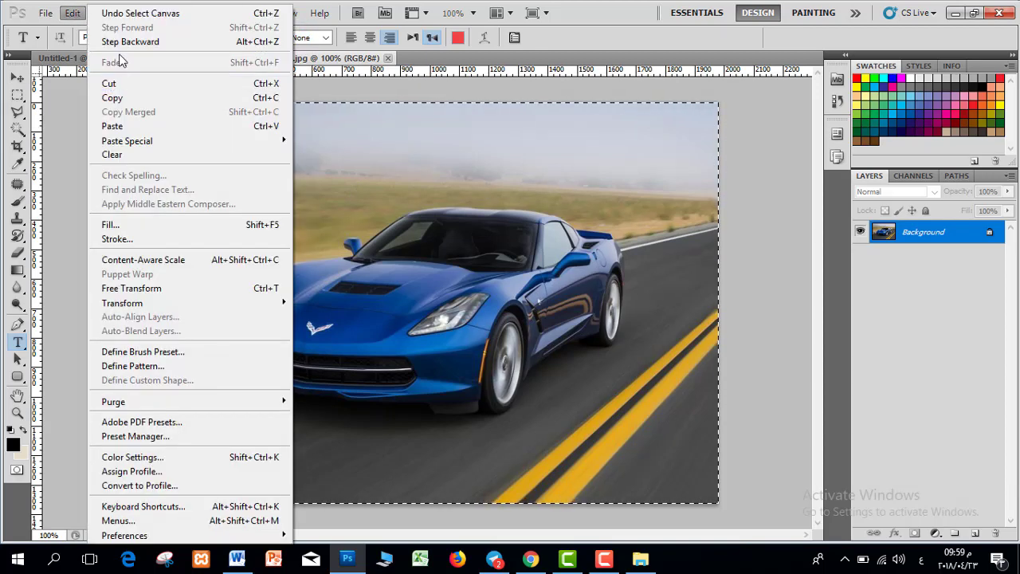
pyautogui.click(113, 97)
pyautogui.click(93, 57)
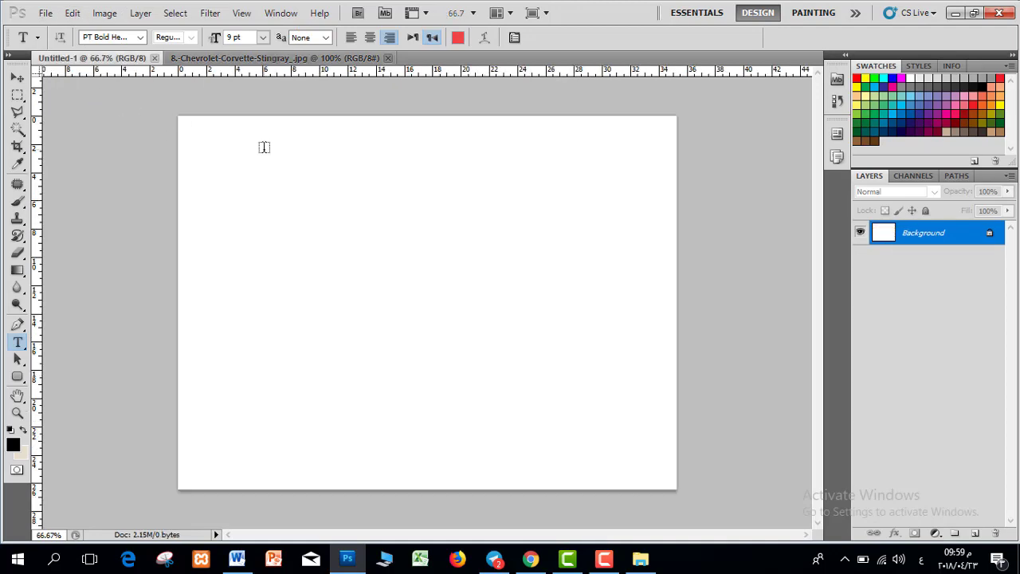
pyautogui.click(72, 13)
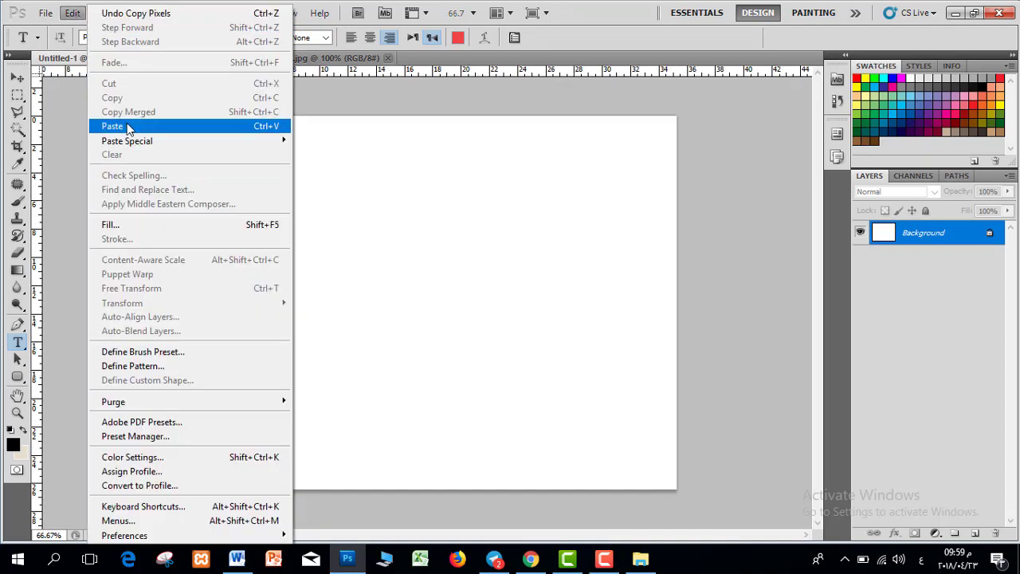
pyautogui.click(112, 126)
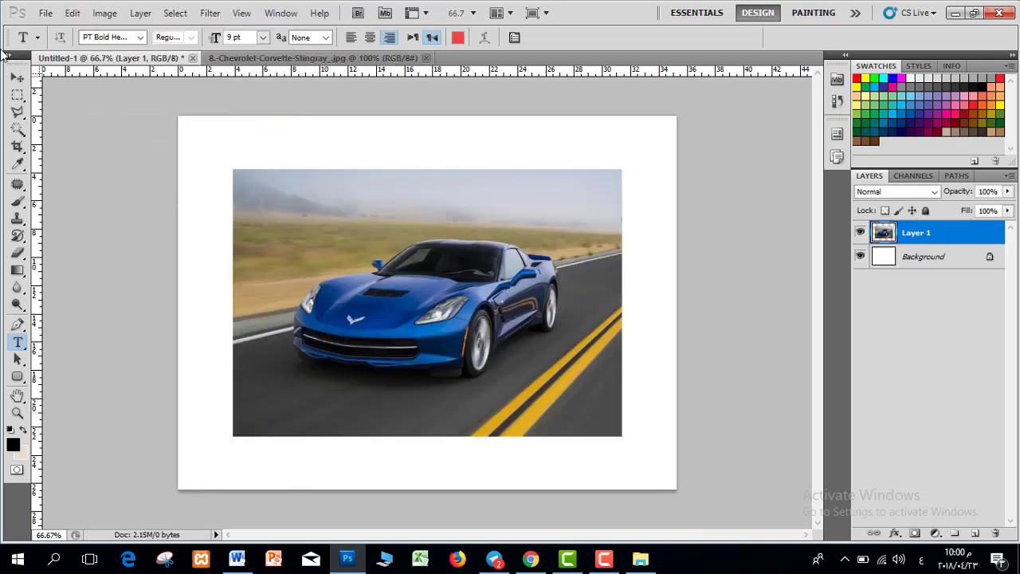
# Step: Create a paragraph text box across the upper part of the car picture and enter "فوتوشوب" in red at 36 pt
pyautogui.click(17, 78)
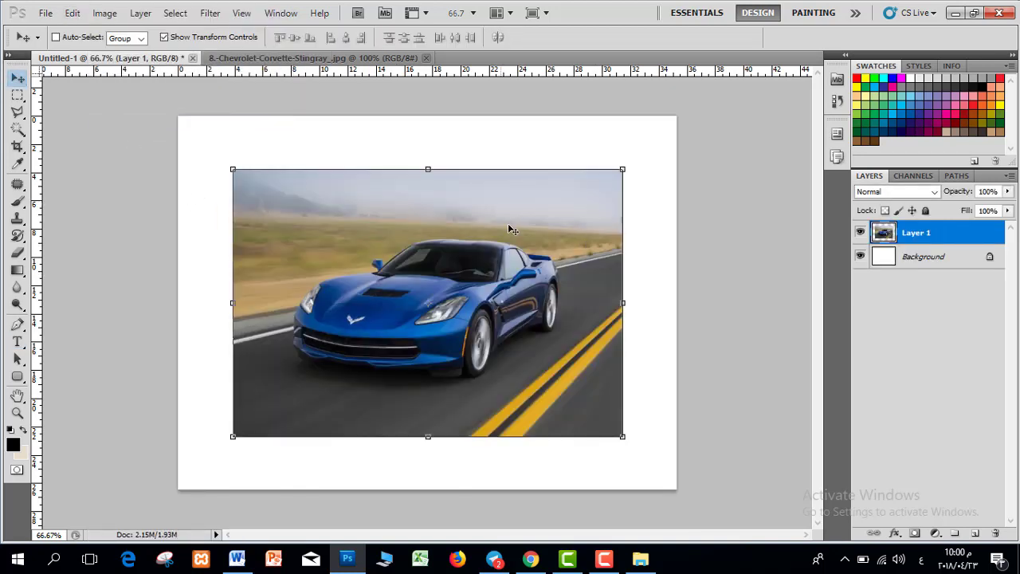
pyautogui.click(712, 235)
pyautogui.click(18, 342)
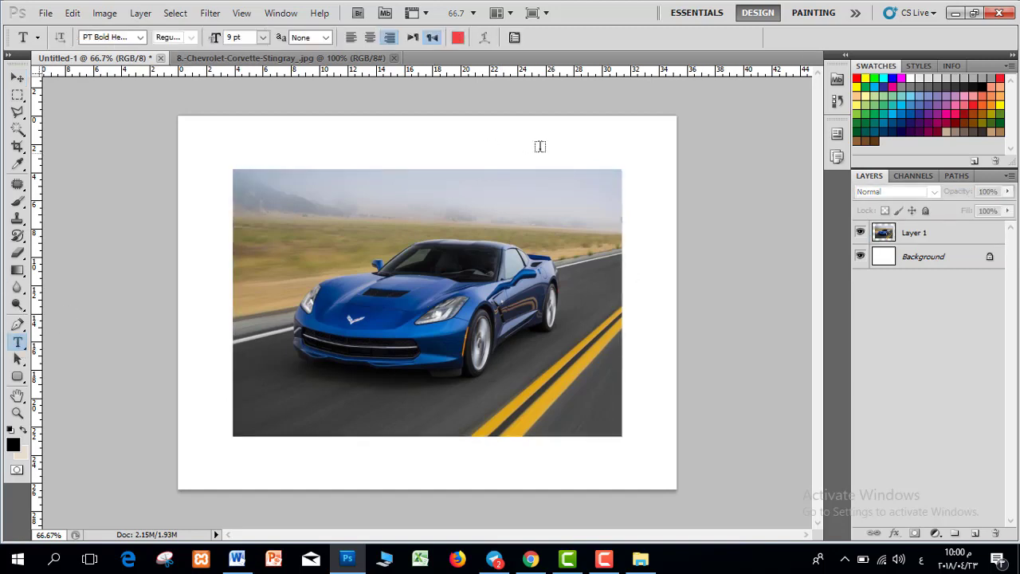
pyautogui.moveTo(380, 212); pyautogui.dragTo(267, 216)
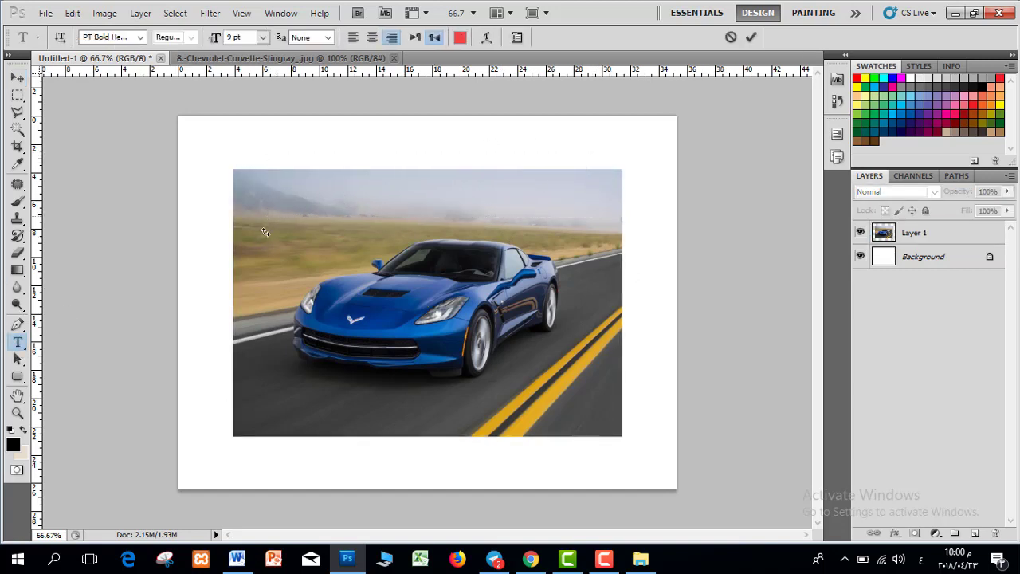
pyautogui.click(262, 37)
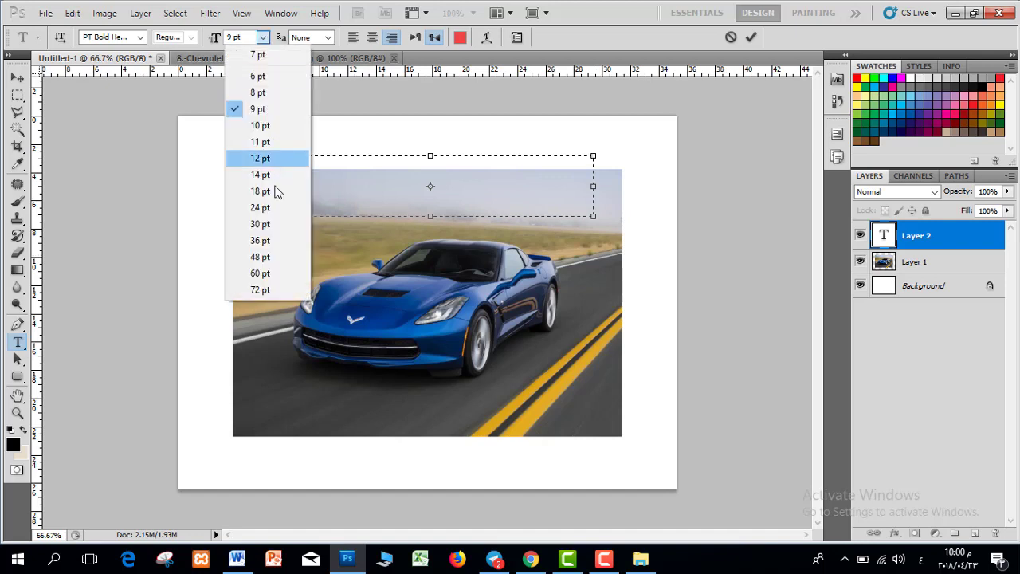
pyautogui.click(264, 224)
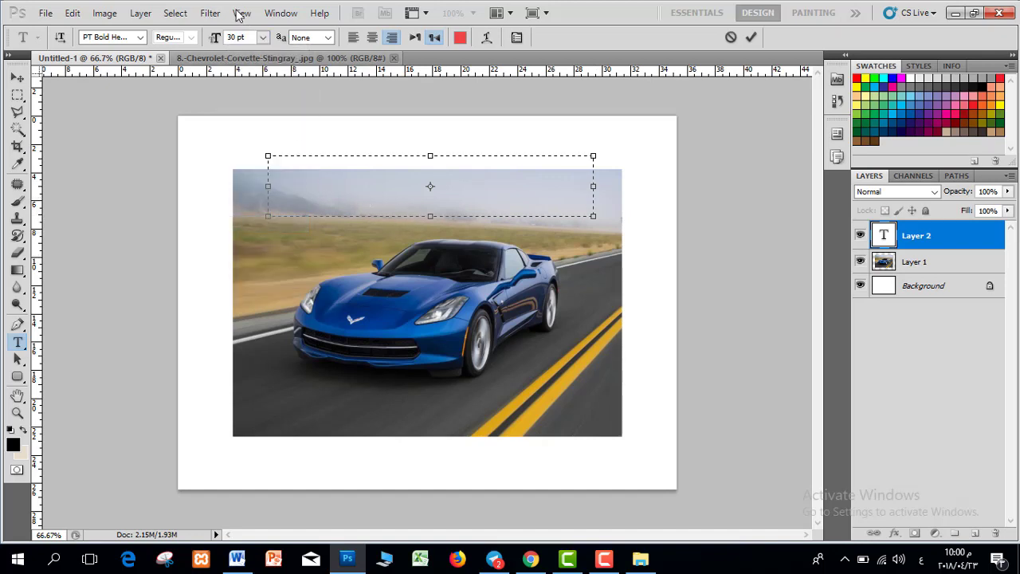
pyautogui.click(263, 37)
pyautogui.click(264, 240)
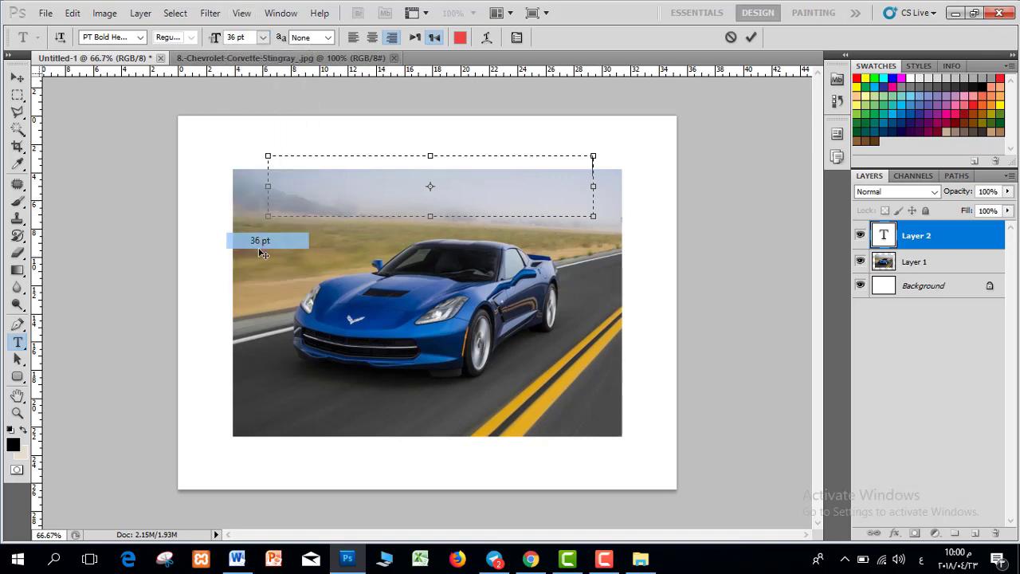
pyautogui.write('ب')
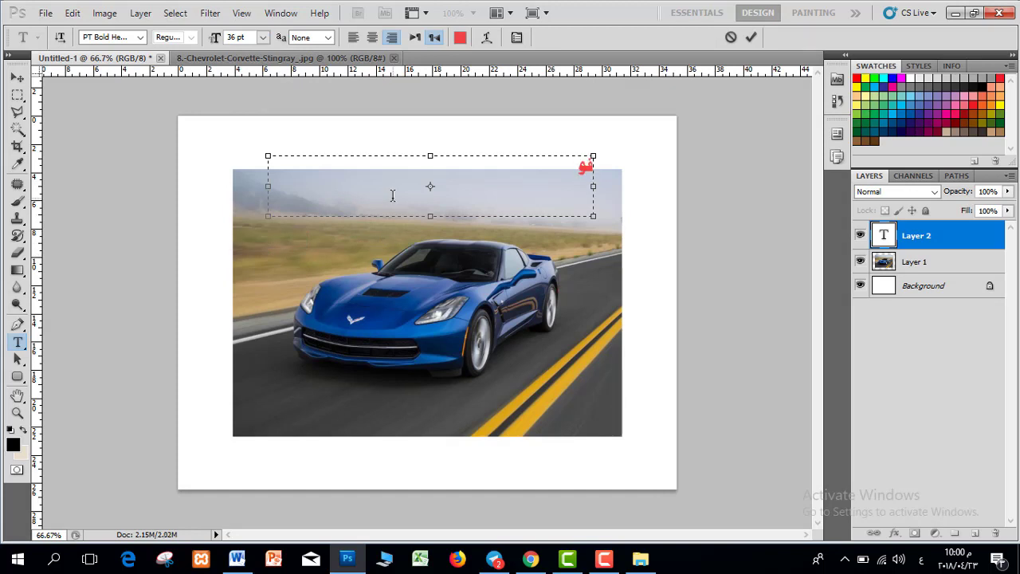
pyautogui.write('وتوشوب')
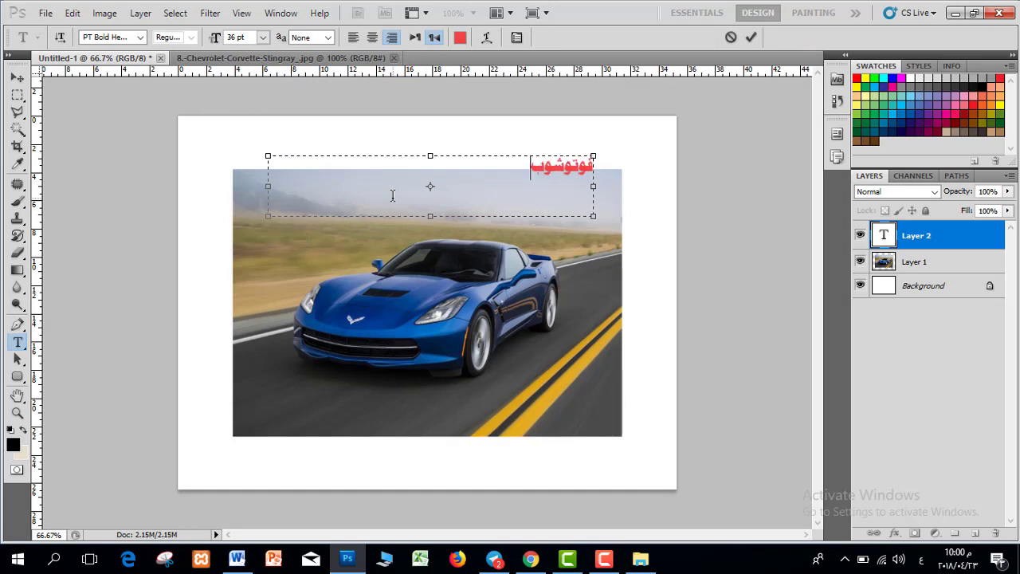
# Step: Enlarge the word "فوتوشوب" to 72 pt, centre it within its text box, and commit the text
pyautogui.doubleClick(560, 166)
pyautogui.click(263, 37)
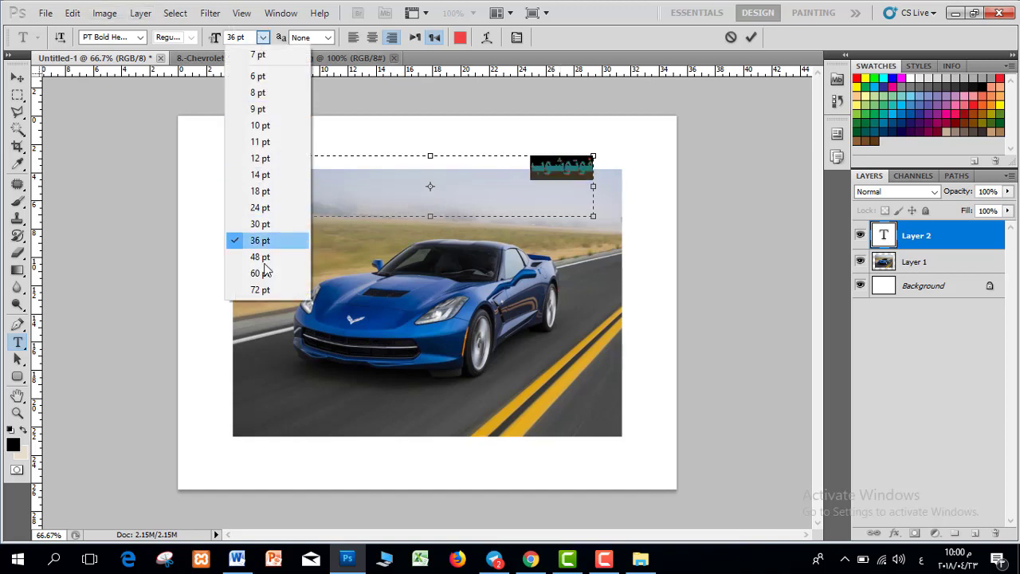
pyautogui.click(265, 271)
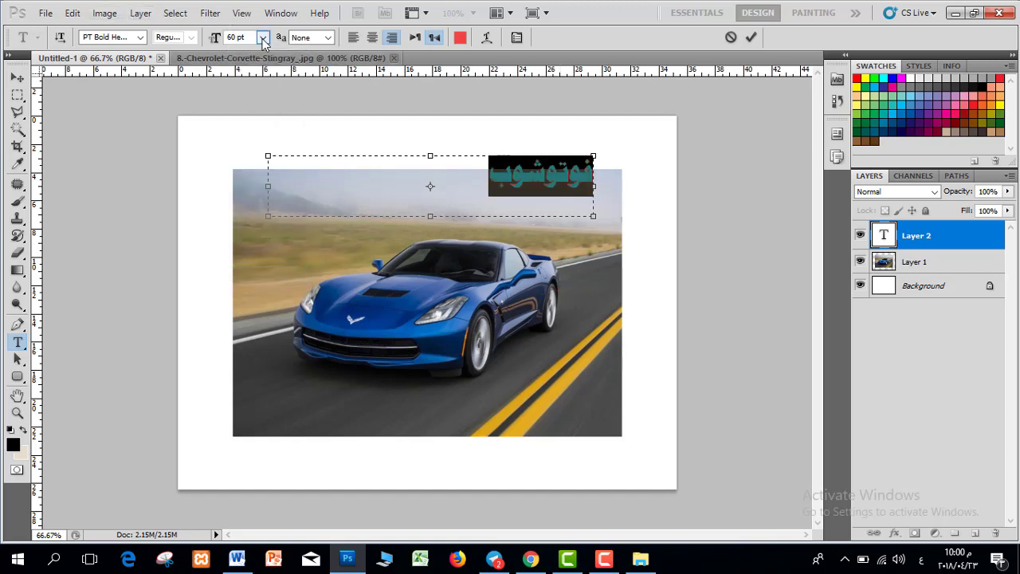
pyautogui.click(263, 37)
pyautogui.click(266, 289)
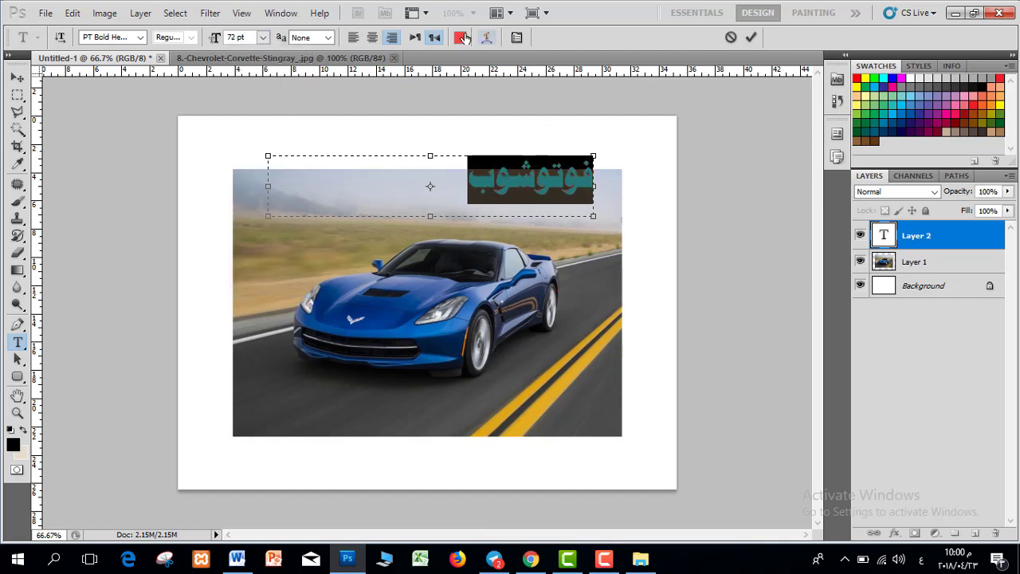
pyautogui.click(373, 37)
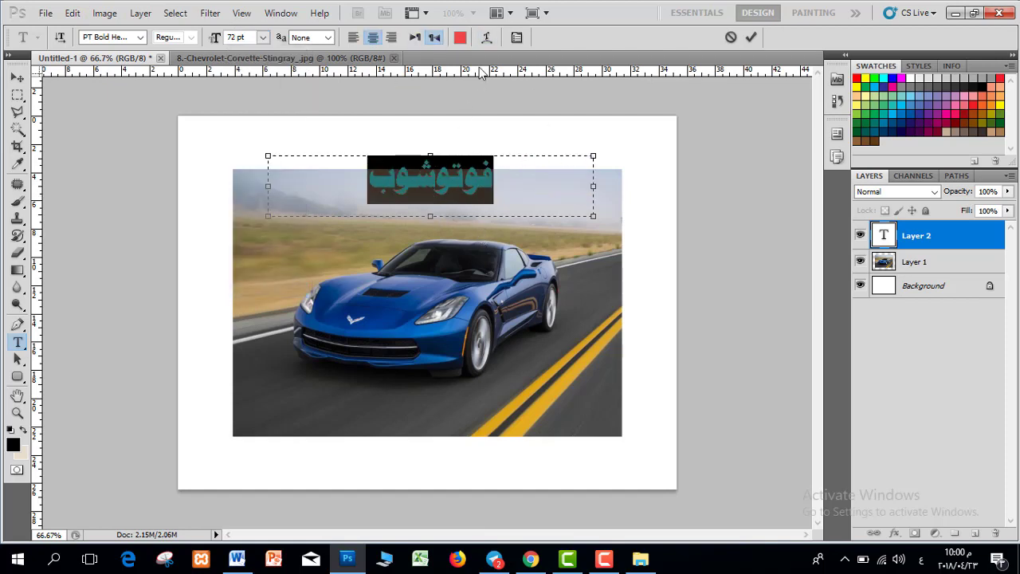
pyautogui.click(751, 38)
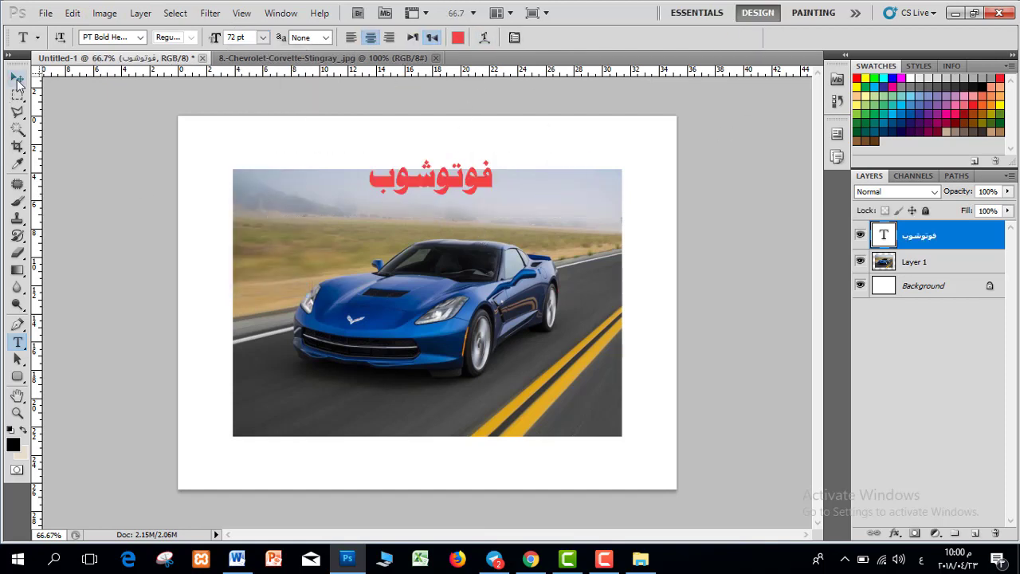
# Step: Move the text slightly down so it sits fully over the sky of the car picture, and deselect the layer
pyautogui.click(18, 79)
pyautogui.moveTo(458, 186); pyautogui.dragTo(455, 200)
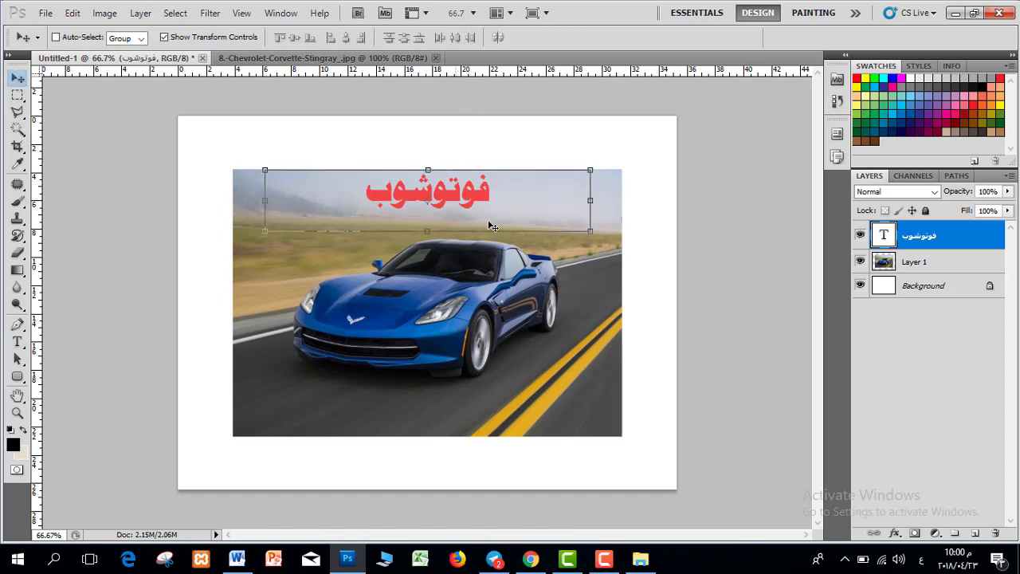
pyautogui.click(715, 227)
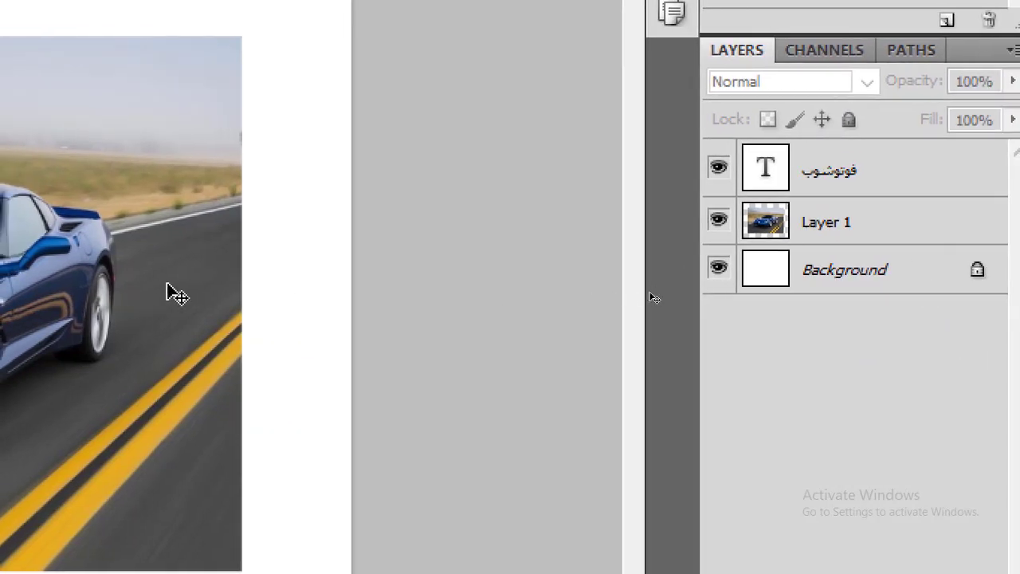
# Step: Convert the locked Background into the regular layer Layer 0, and select the car layer followed by the text layer
pyautogui.click(978, 279)
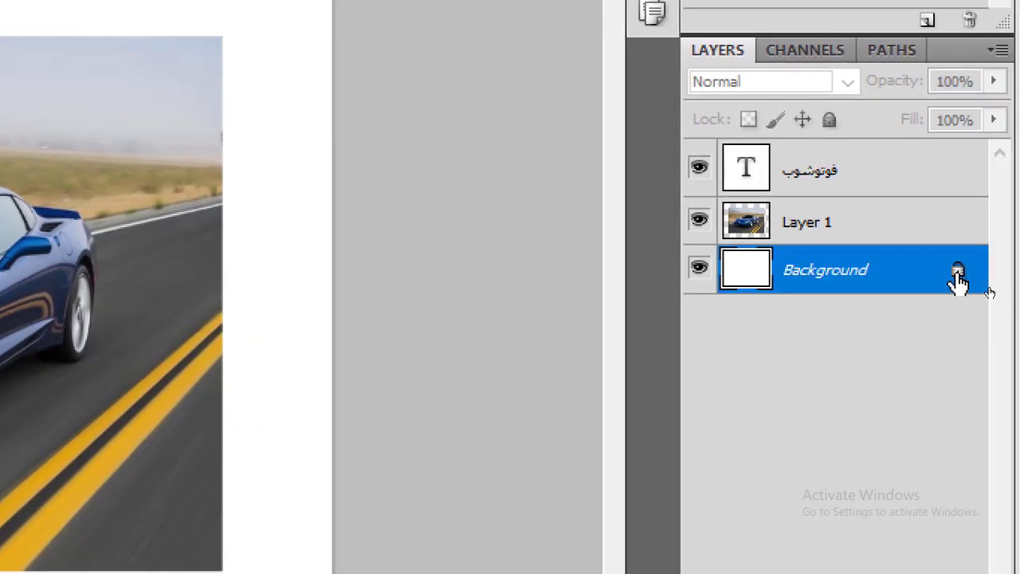
pyautogui.doubleClick(958, 275)
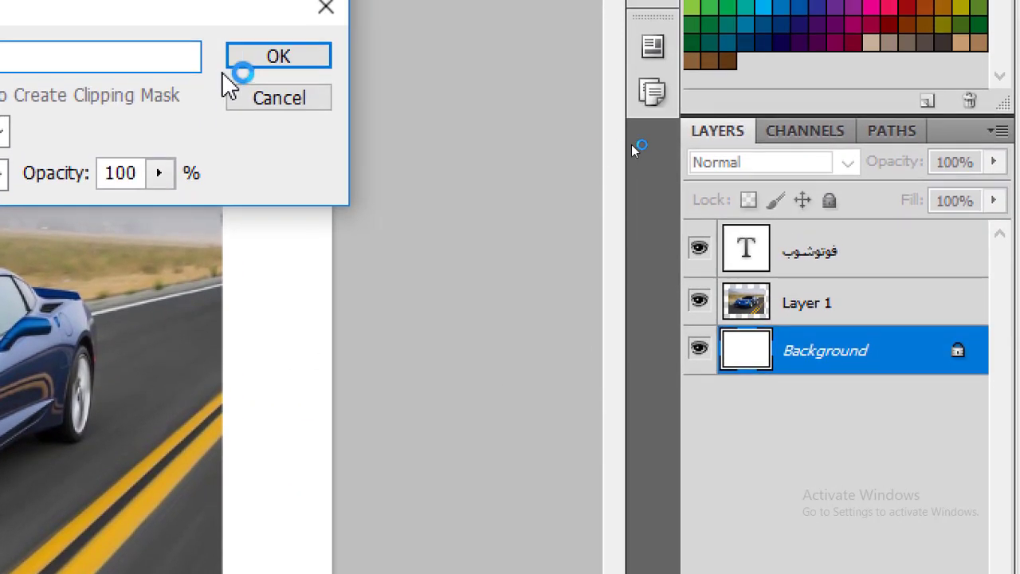
pyautogui.click(299, 63)
pyautogui.click(796, 309)
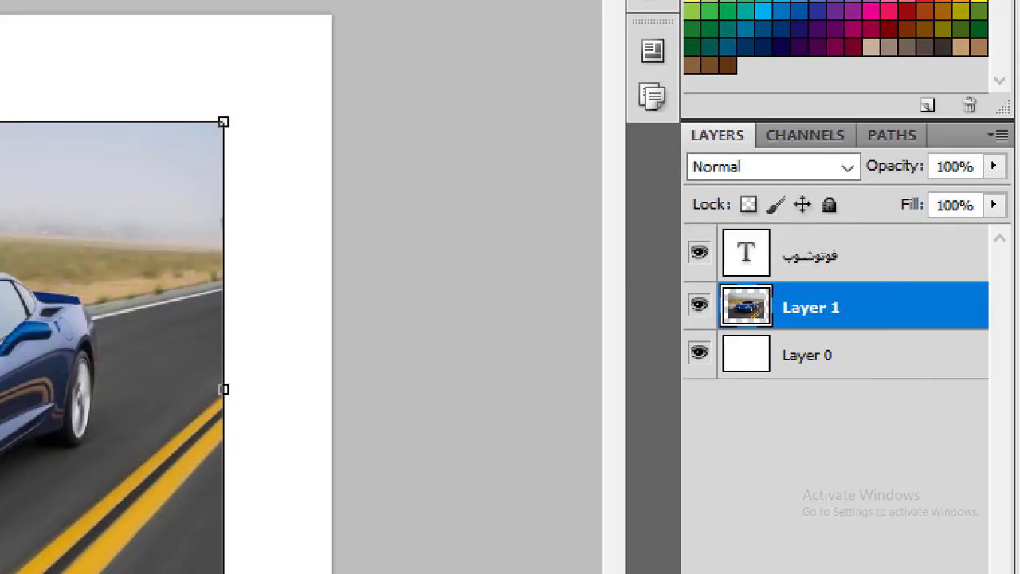
pyautogui.click(856, 259)
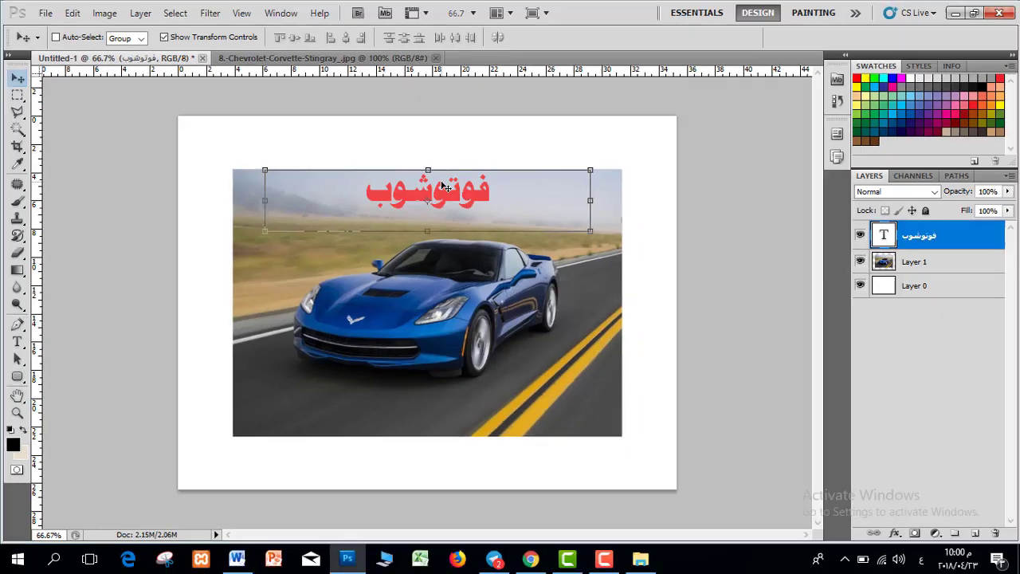
# Step: Draw a rectangular marquee selection about 289 × 116 px around the text "فوتوشوب"
pyautogui.click(18, 94)
pyautogui.rightClick(18, 95)
pyautogui.click(90, 97)
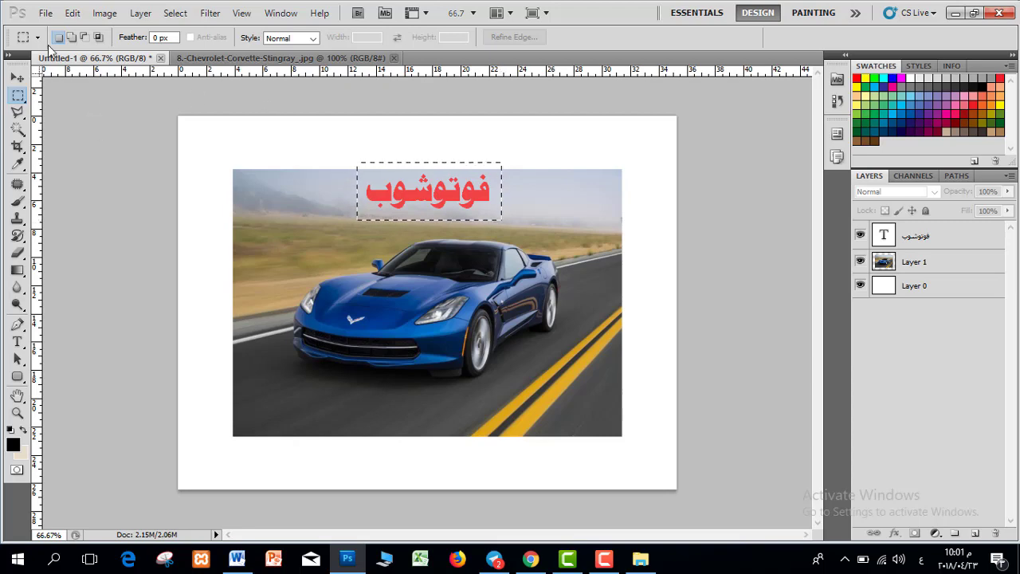
pyautogui.click(78, 13)
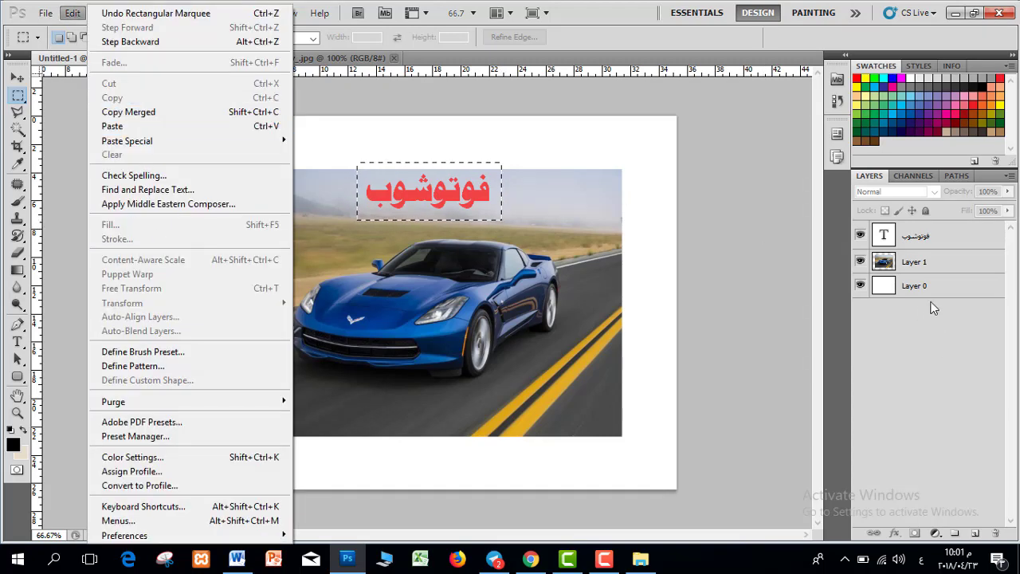
pyautogui.click(72, 13)
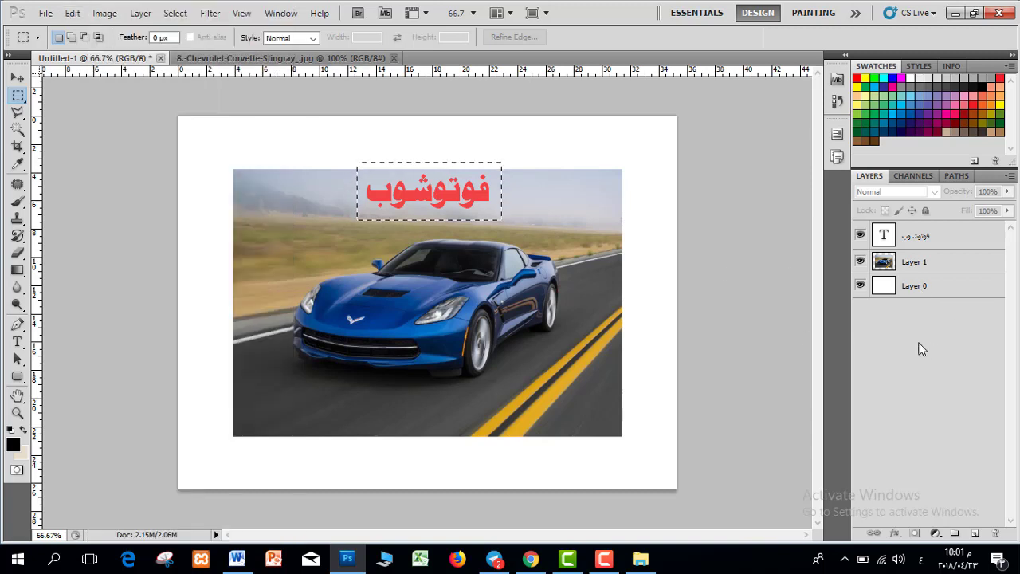
# Step: Copy the marquee-selected area from the white Layer 0
pyautogui.click(949, 287)
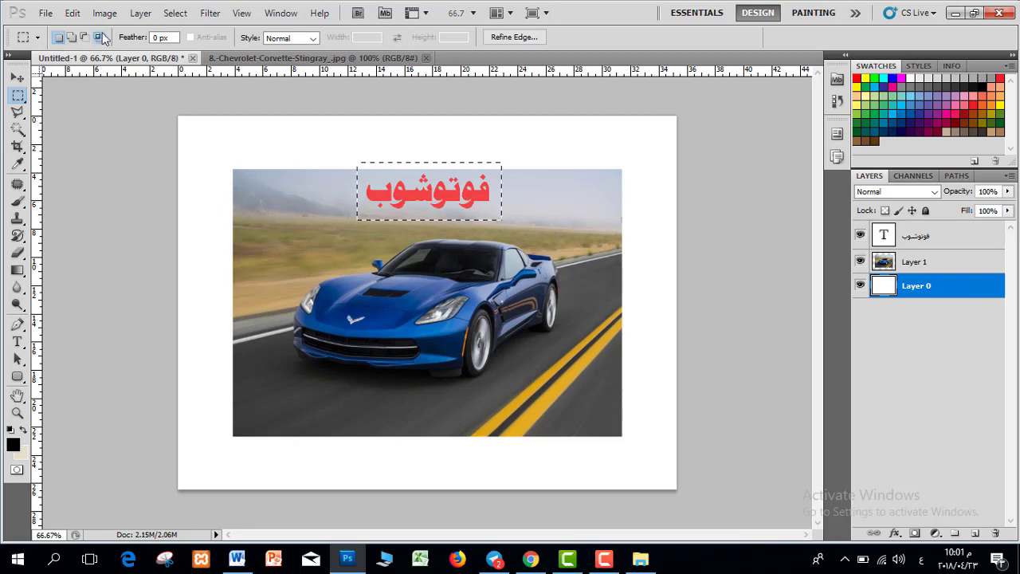
pyautogui.click(73, 13)
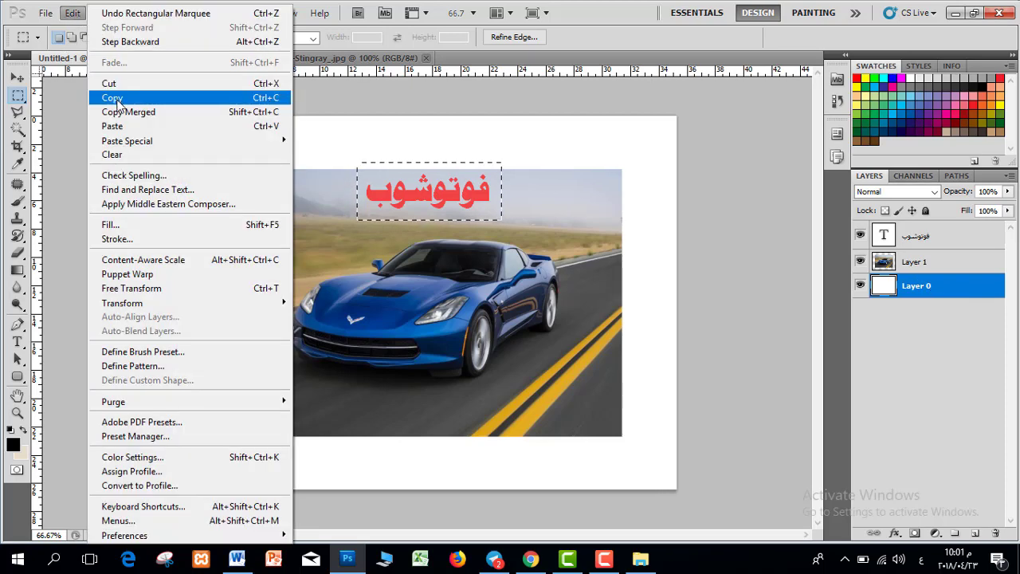
pyautogui.click(113, 98)
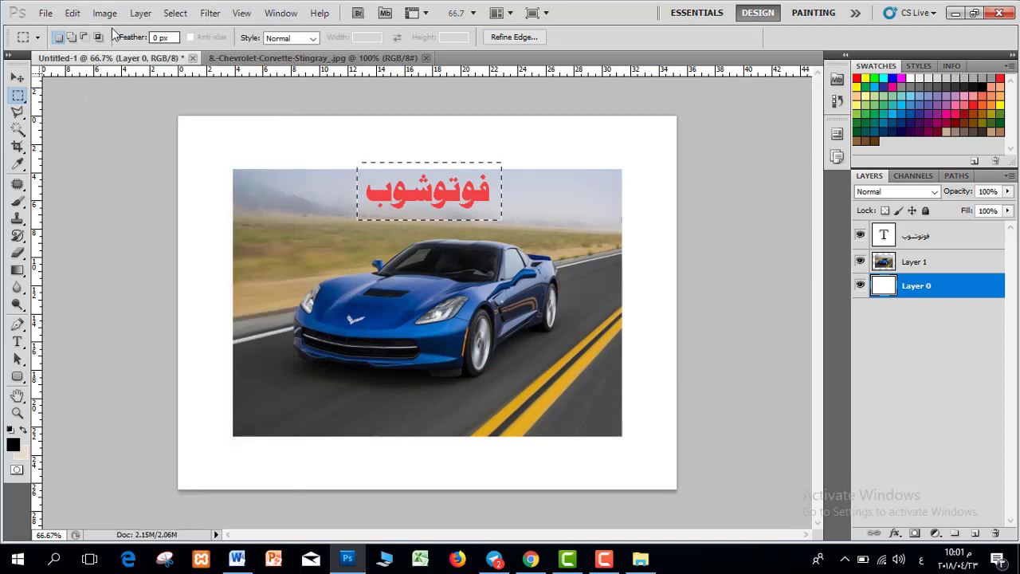
# Step: Create a 289 × 116 px RGB document with a white background and paste the area copied from Layer 0 into it
pyautogui.click(46, 13)
pyautogui.click(64, 30)
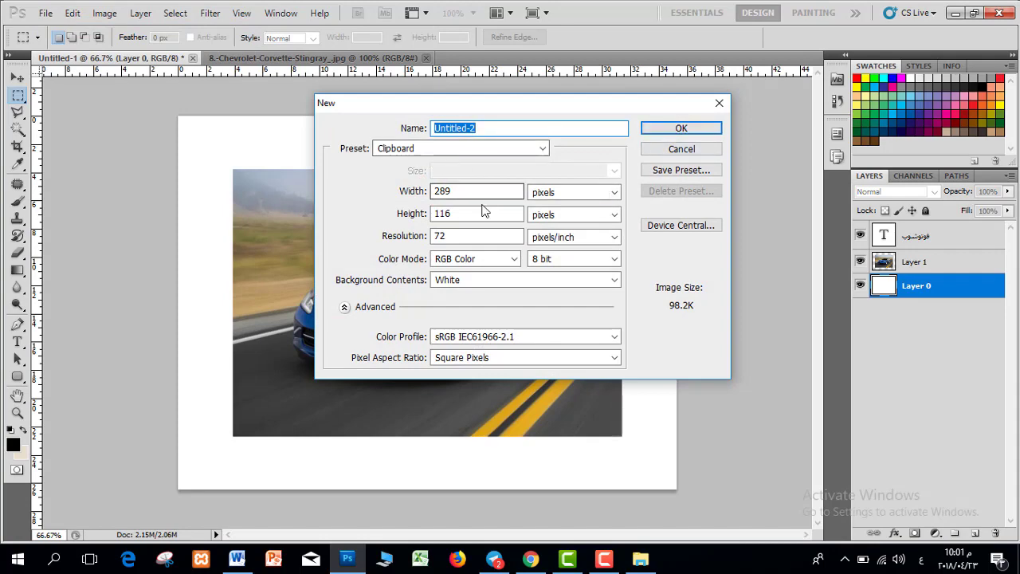
pyautogui.click(669, 149)
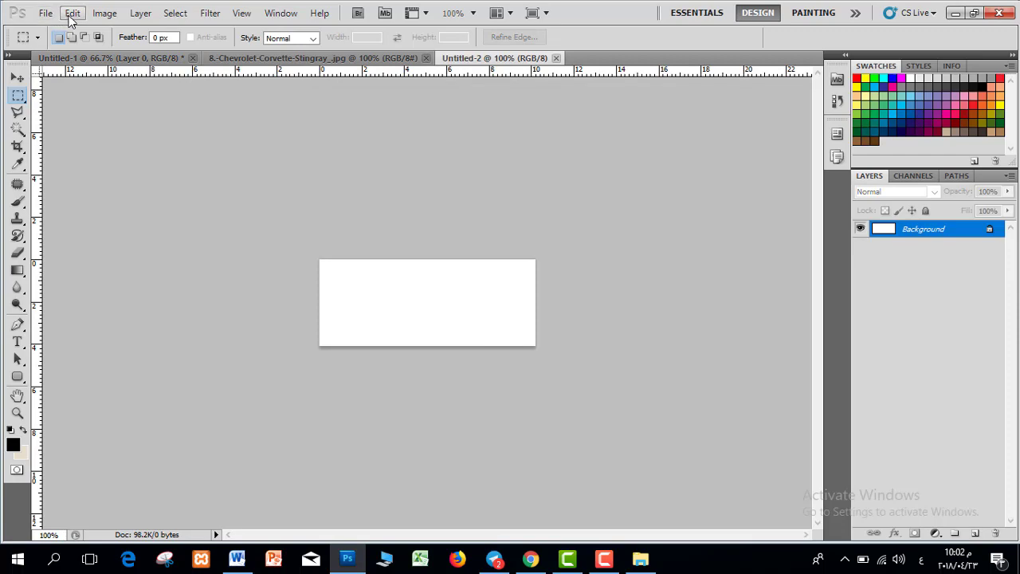
pyautogui.click(73, 13)
pyautogui.click(156, 126)
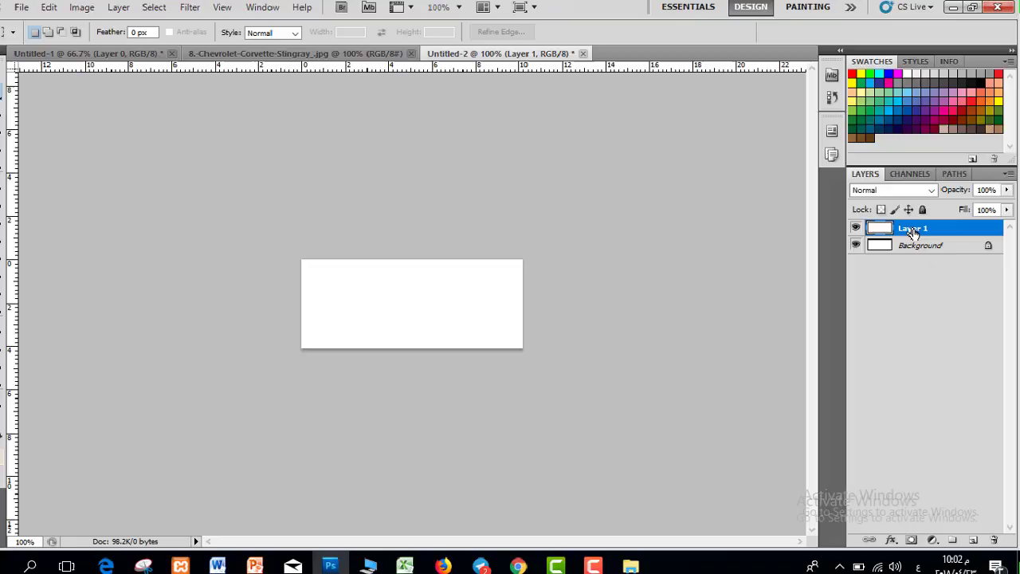
# Step: Return to the Untitled-1 document and copy the marquee-selected area from the car picture on Layer 1
pyautogui.click(88, 52)
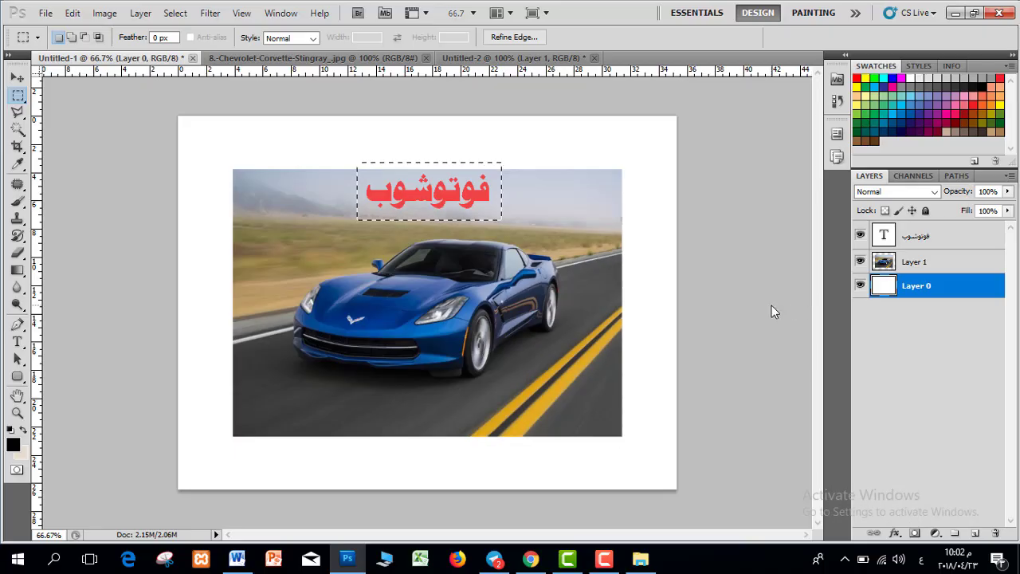
pyautogui.click(901, 264)
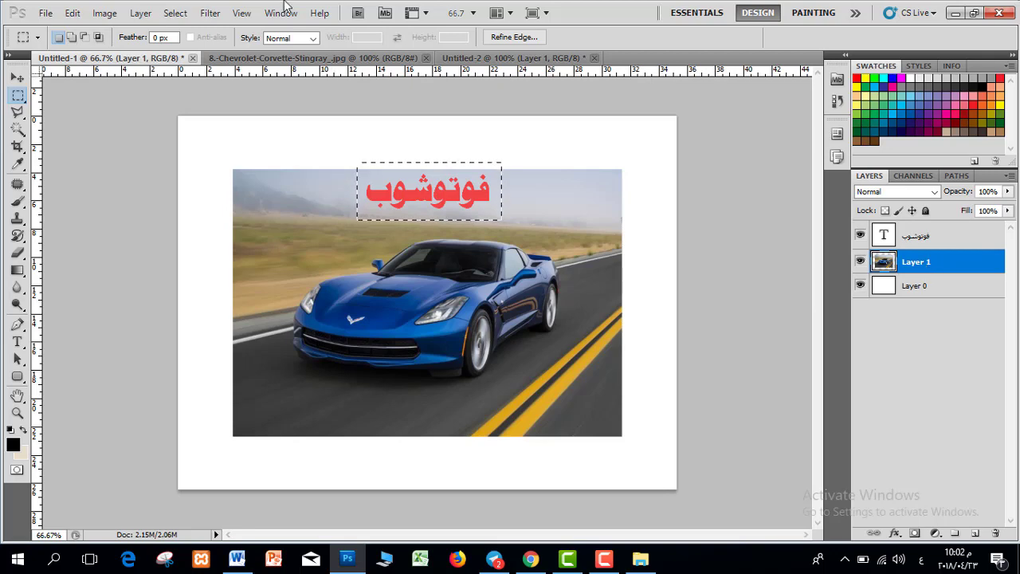
pyautogui.click(72, 13)
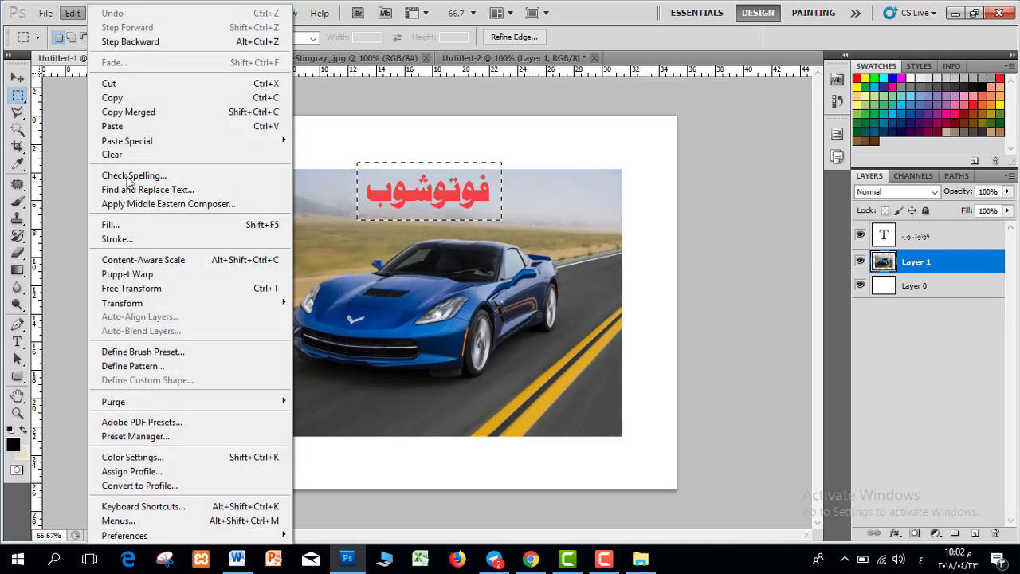
pyautogui.click(112, 97)
# Step: Create a 289 × 103 px RGB document with a white background and paste the area copied from the car picture into it
pyautogui.click(478, 58)
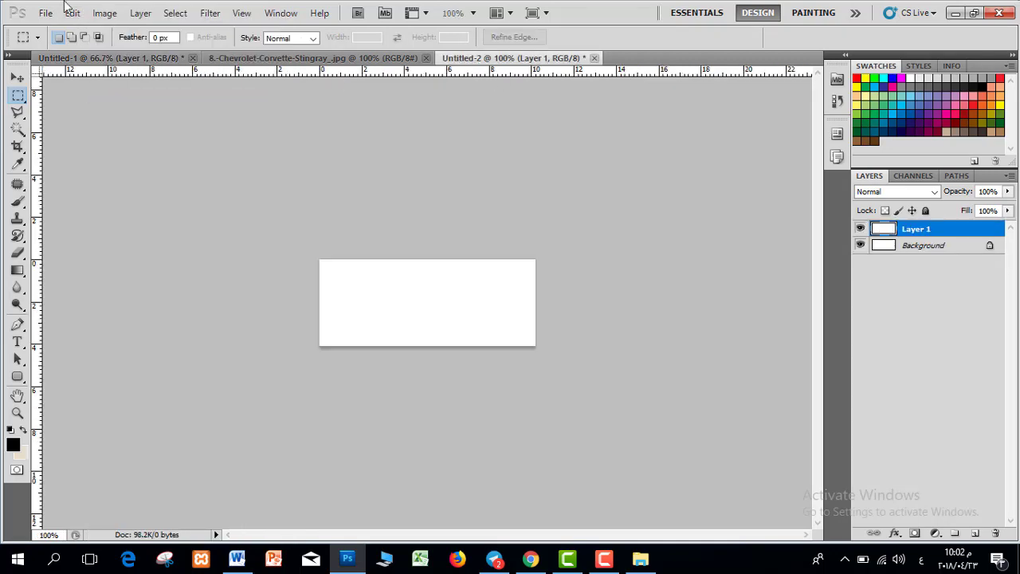
pyautogui.click(45, 13)
pyautogui.click(66, 29)
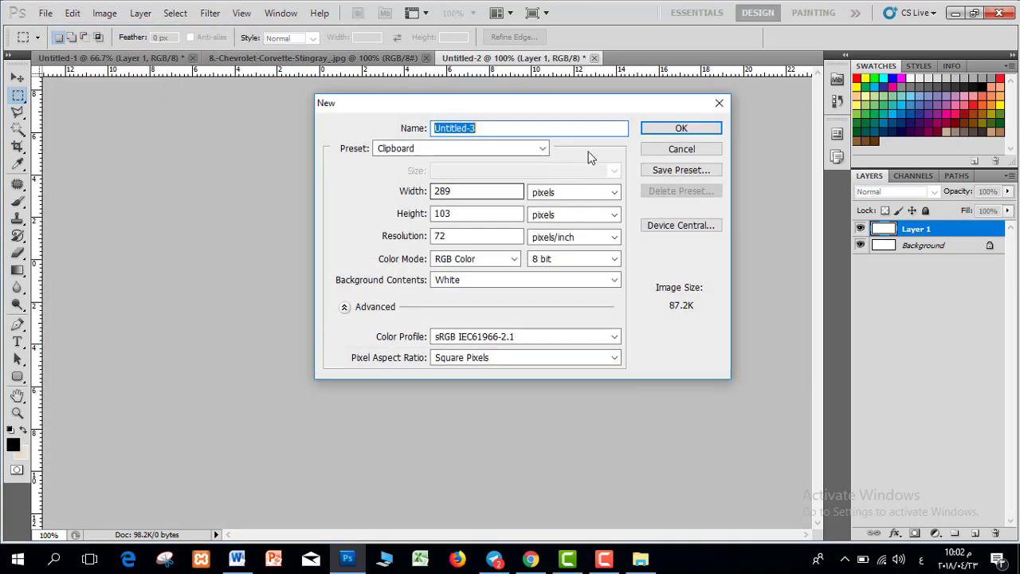
pyautogui.click(678, 129)
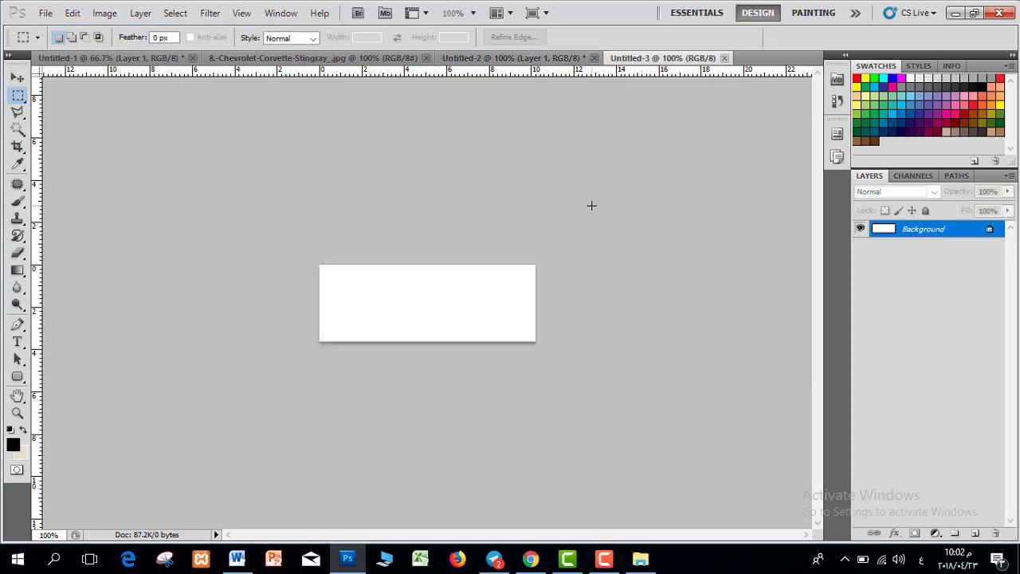
pyautogui.click(72, 13)
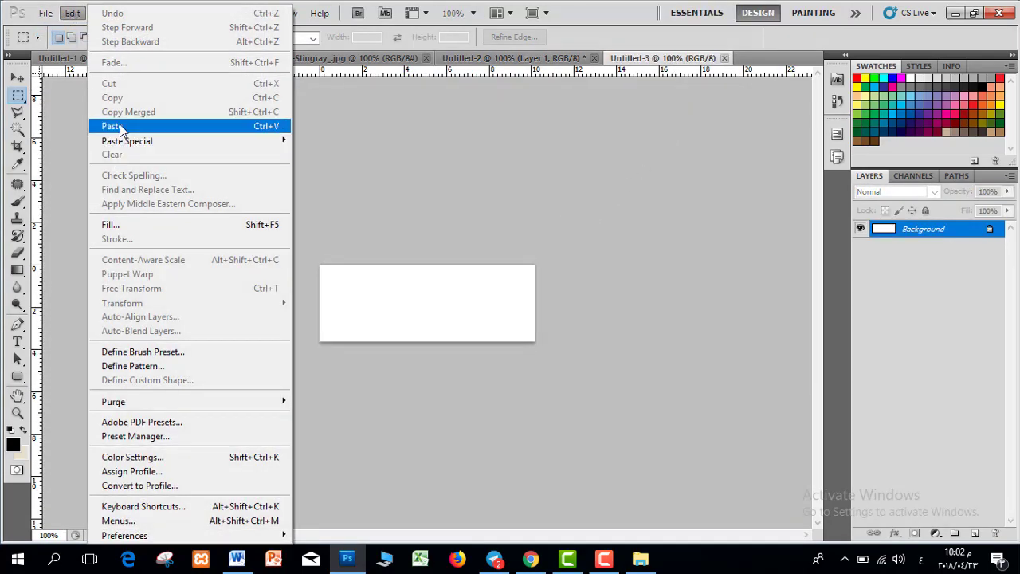
pyautogui.click(112, 126)
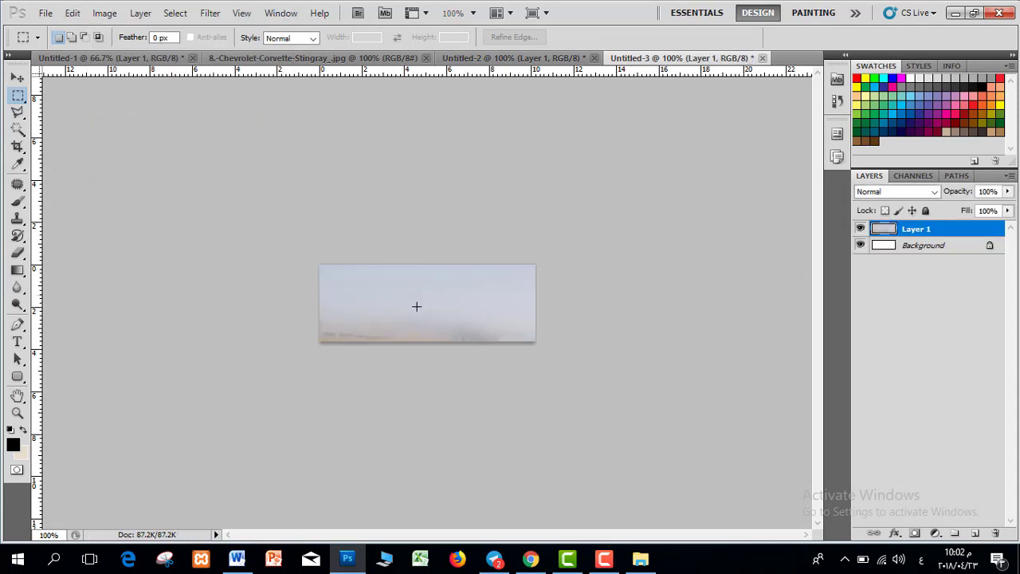
# Step: Return to the Untitled-1 document and copy the marquee-selected area merged from all visible layers
pyautogui.click(112, 58)
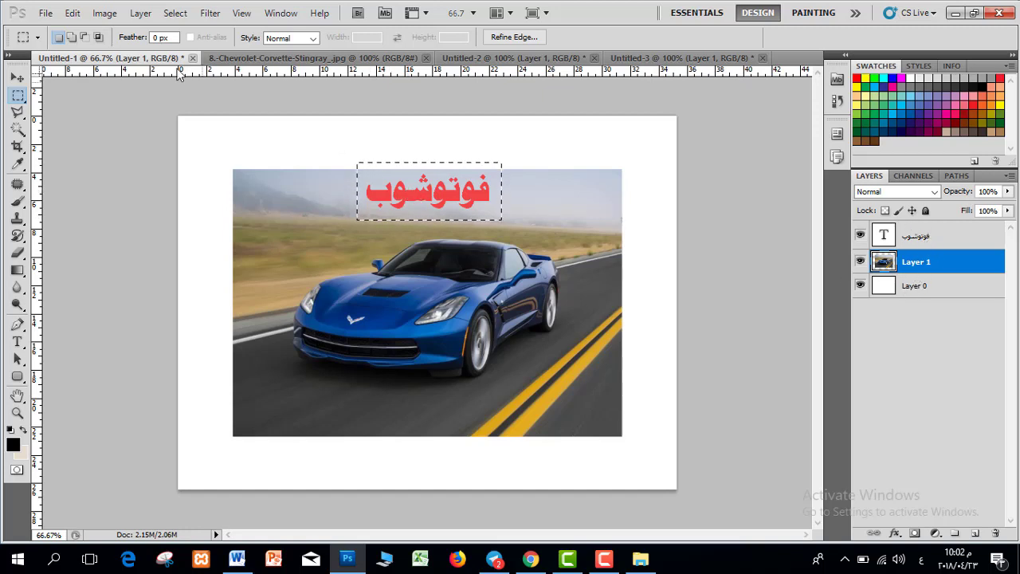
pyautogui.click(76, 13)
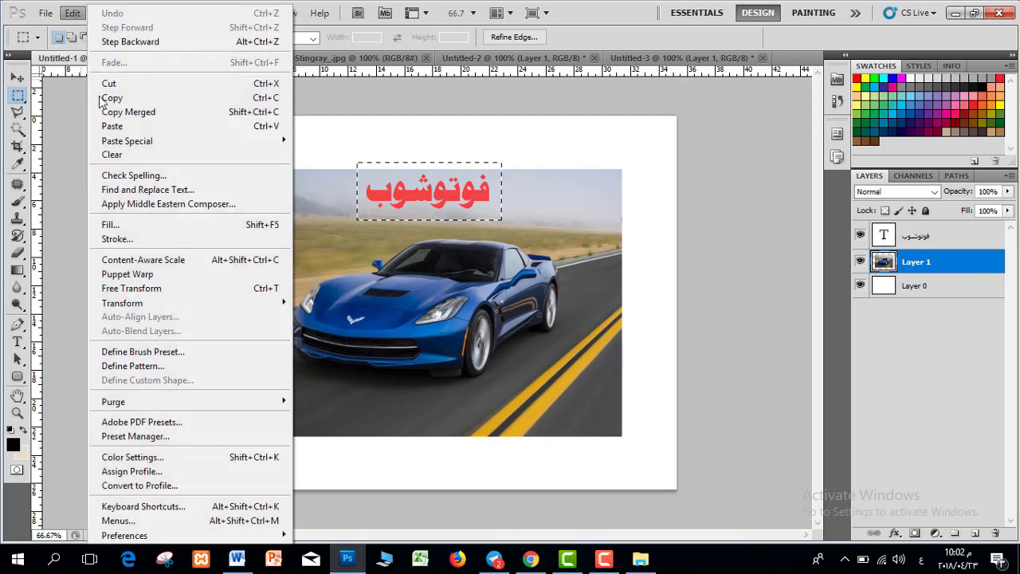
pyautogui.click(125, 112)
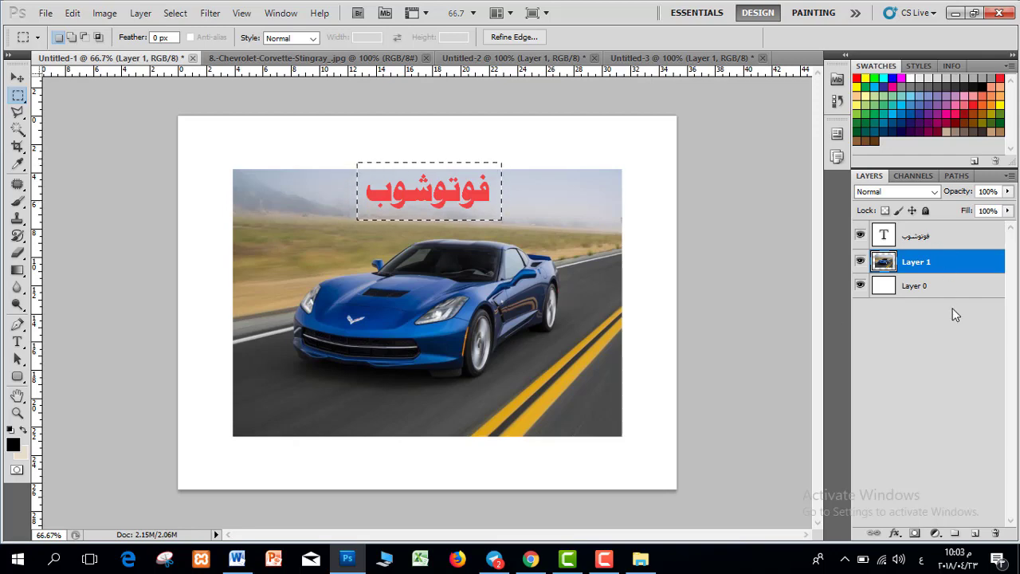
# Step: Create a 289 × 116 px RGB document with a white background, paste the merged copy into it and compare it with Untitled-1
pyautogui.click(45, 13)
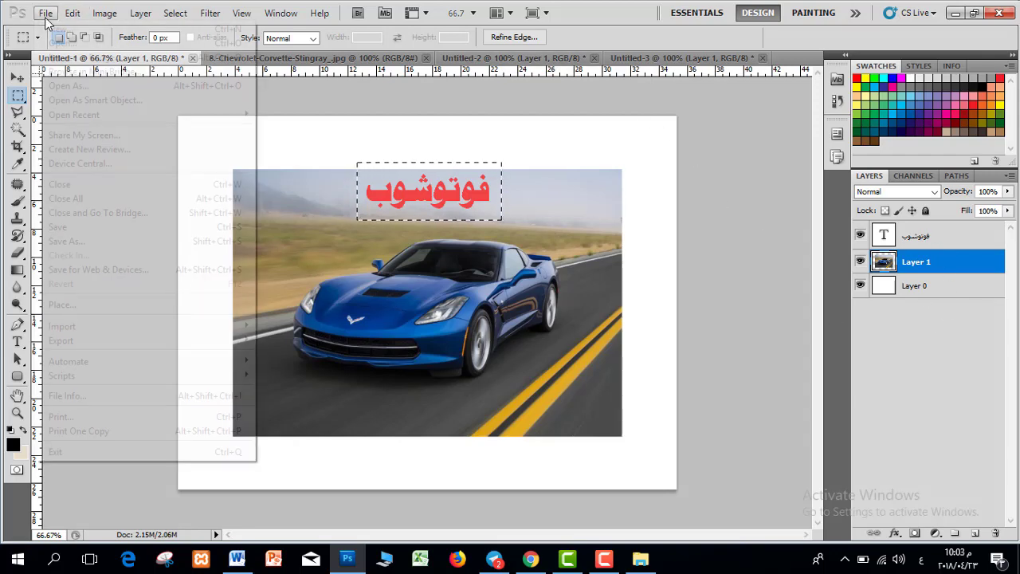
pyautogui.click(60, 29)
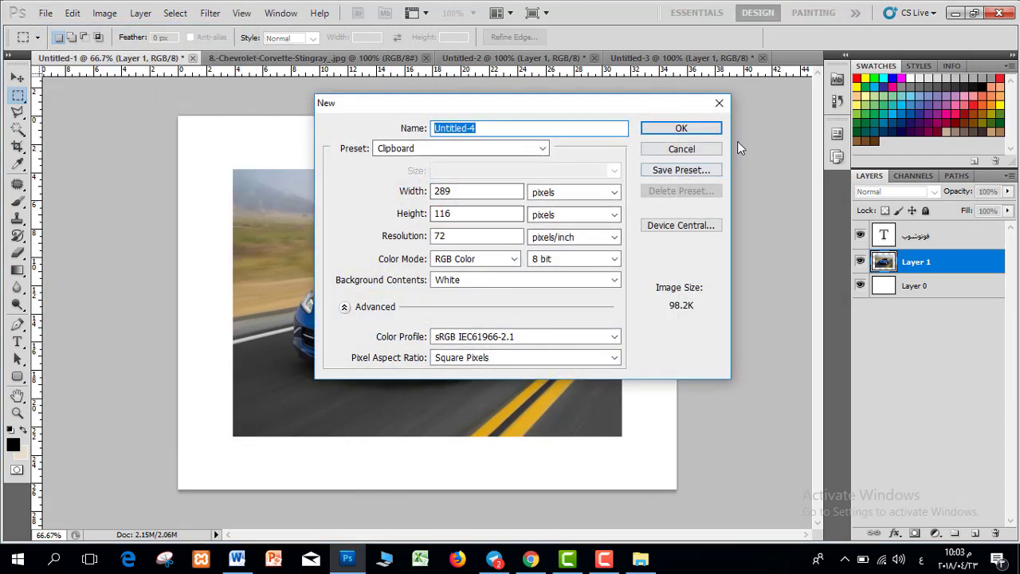
pyautogui.click(708, 130)
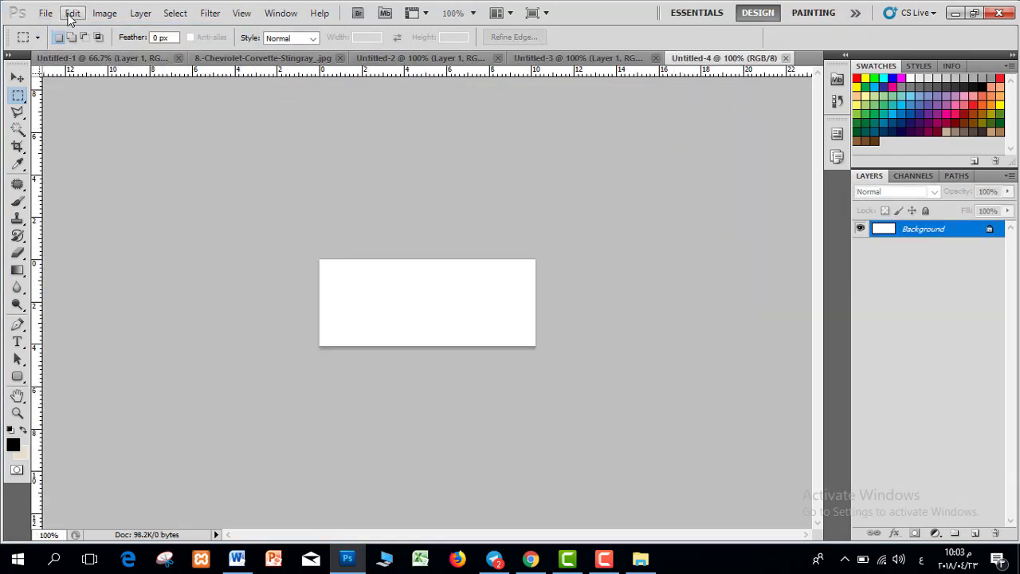
pyautogui.click(72, 12)
pyautogui.click(111, 126)
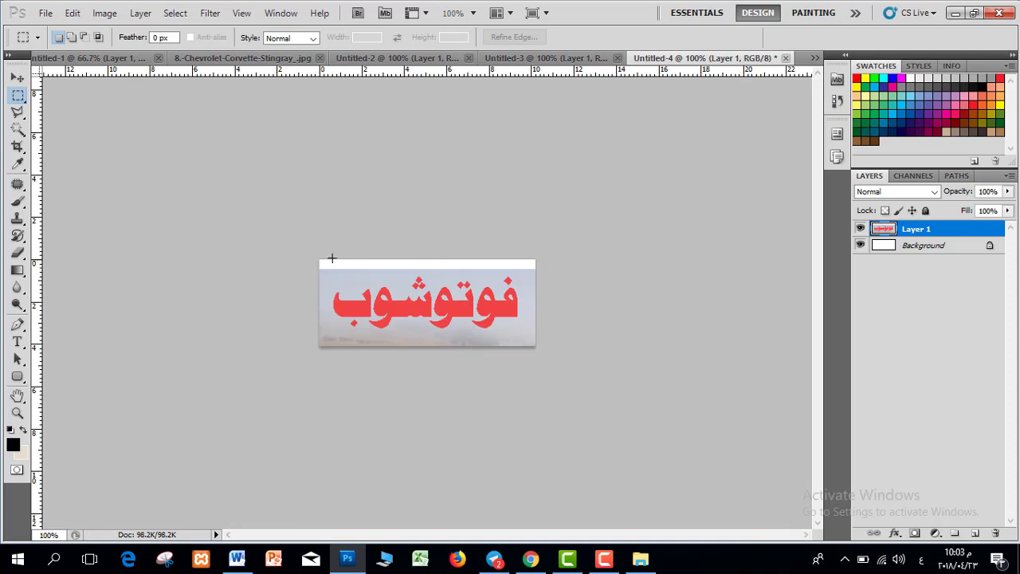
pyautogui.click(120, 59)
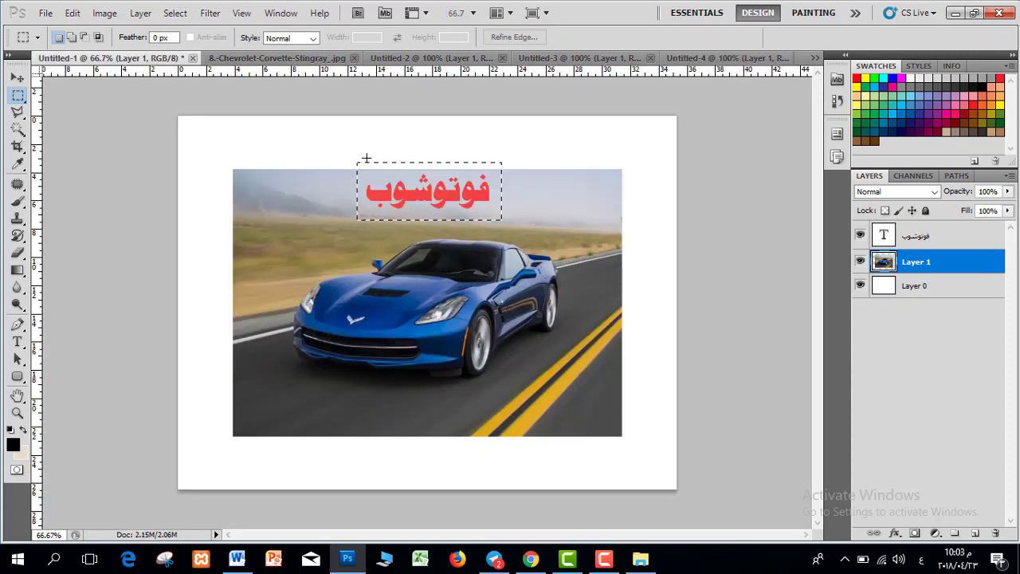
pyautogui.click(724, 59)
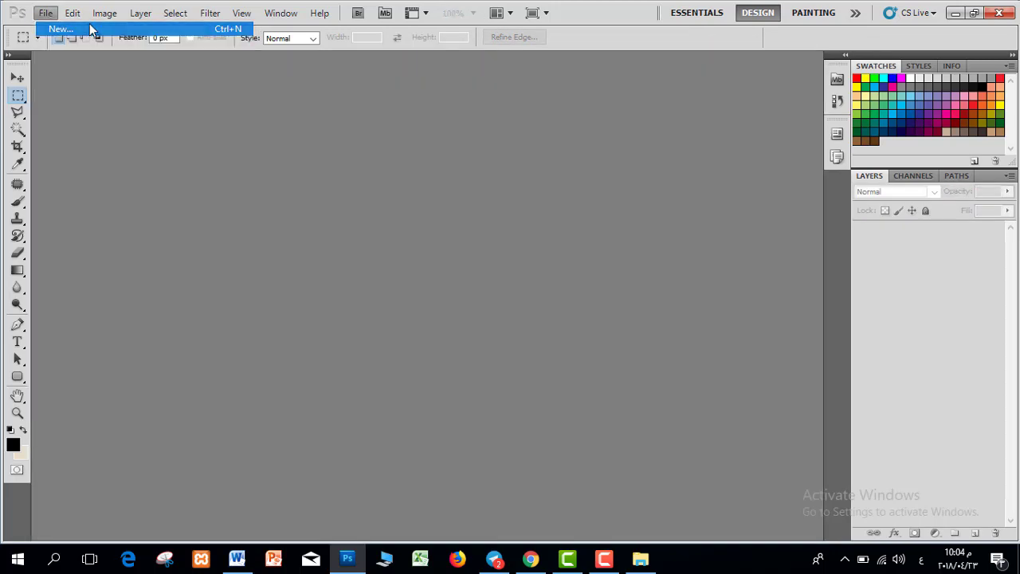
# Step: Create a new 1000 × 700 px document at 72 pixels/inch in RGB Color with a white background
pyautogui.hotkey('ctrl', 'n')
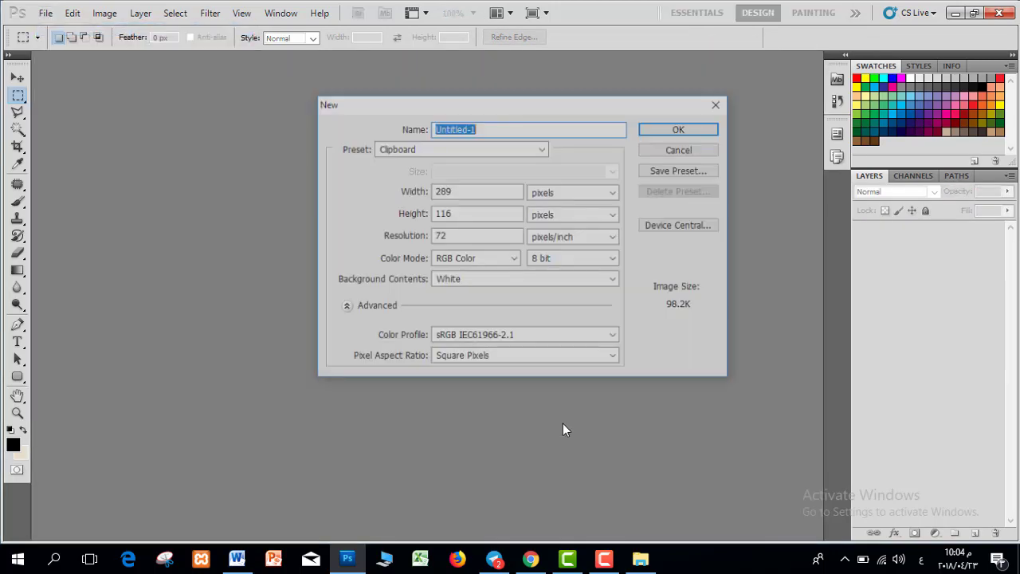
pyautogui.moveTo(477, 192); pyautogui.dragTo(337, 182)
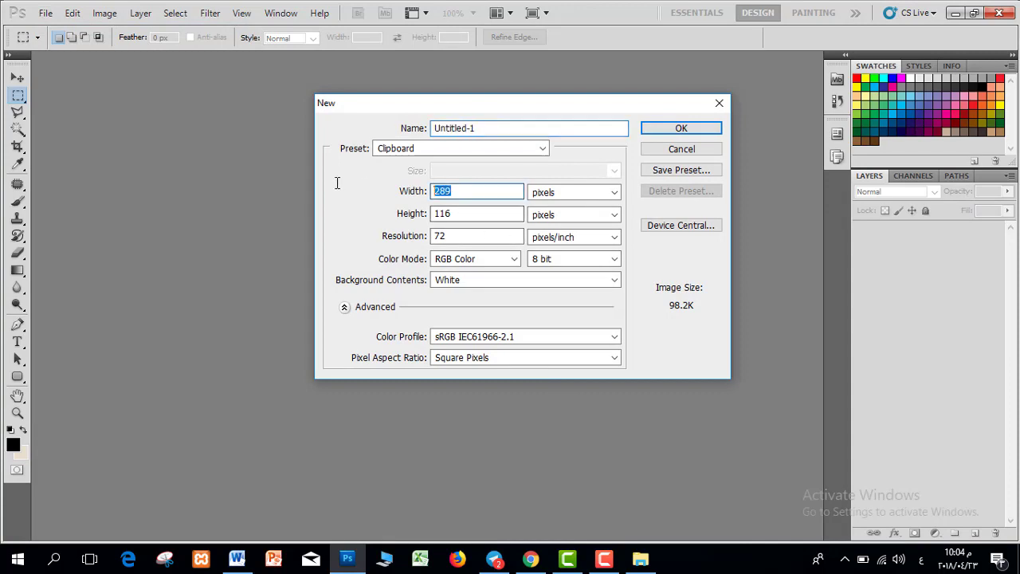
pyautogui.write('1000')
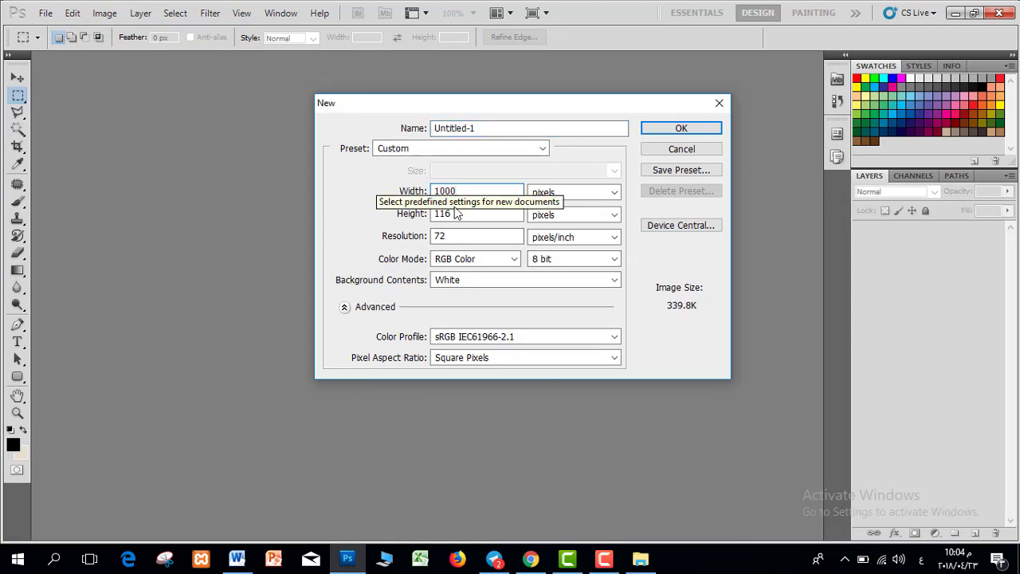
pyautogui.press('Tab')
pyautogui.write('7000')
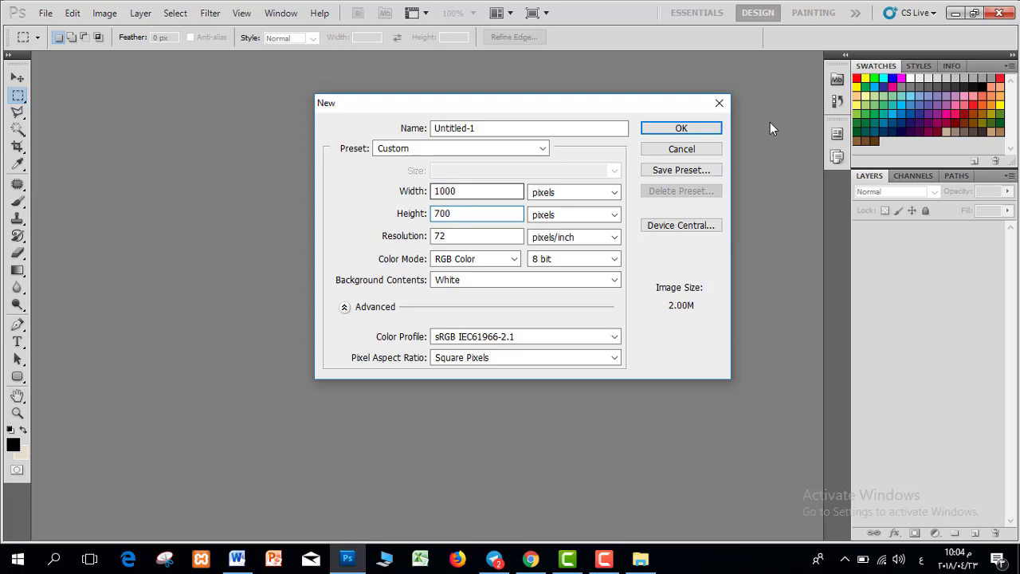
pyautogui.press('Tab')
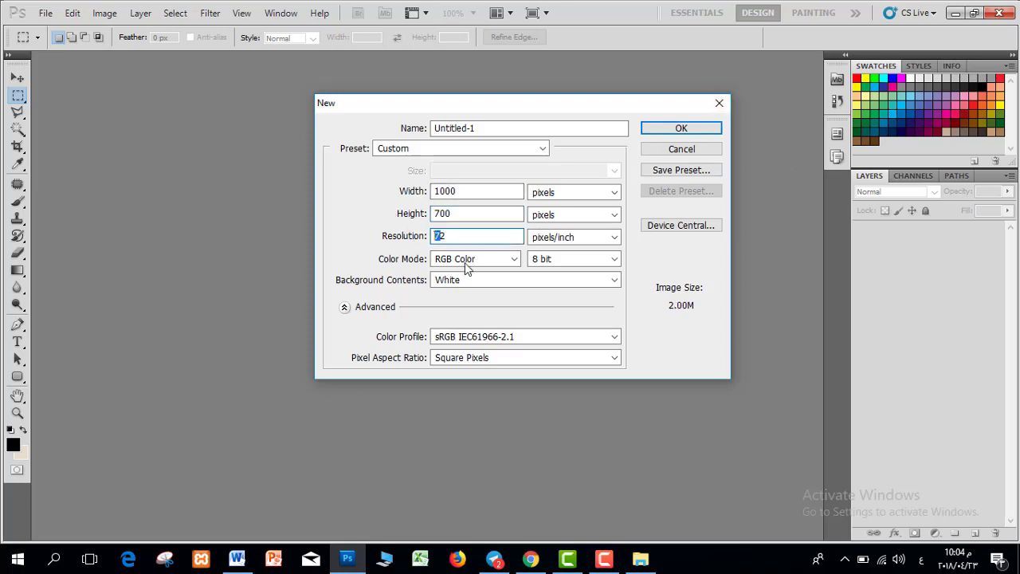
pyautogui.click(474, 259)
pyautogui.click(480, 294)
pyautogui.click(690, 129)
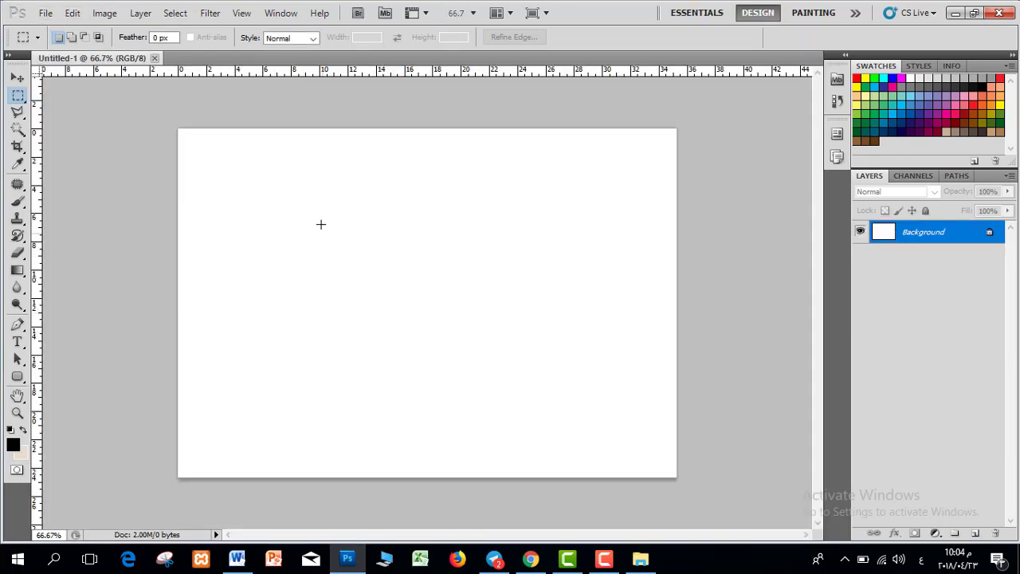
# Step: Open images.jpg from the Pictures folder and copy the entire red car picture
pyautogui.click(42, 13)
pyautogui.click(64, 41)
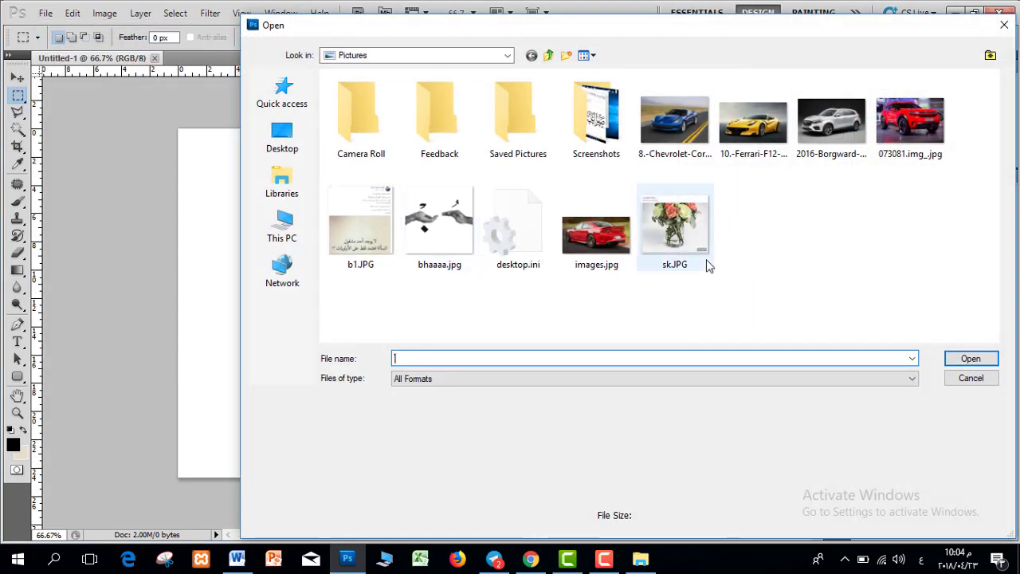
pyautogui.doubleClick(615, 236)
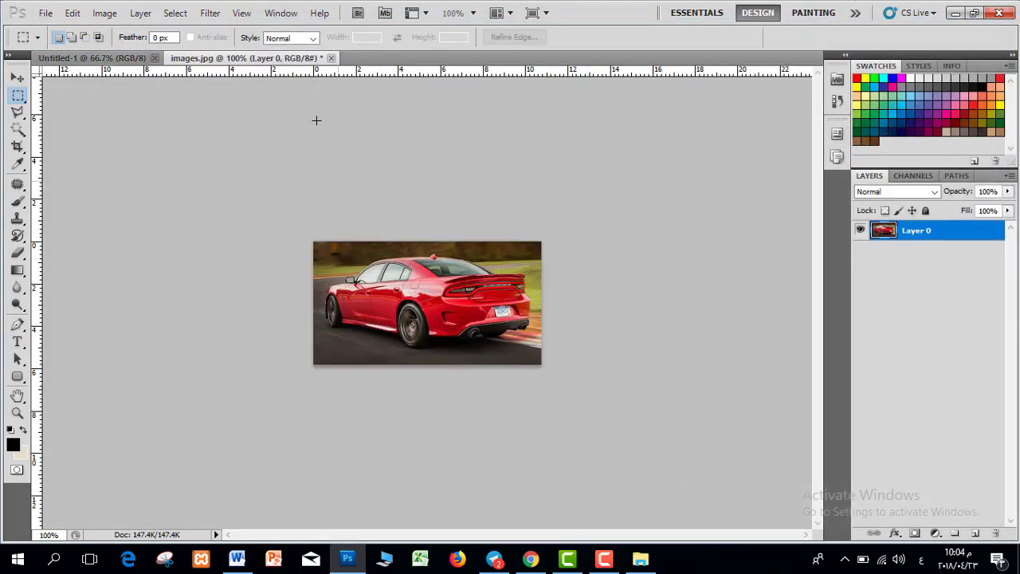
pyautogui.click(176, 13)
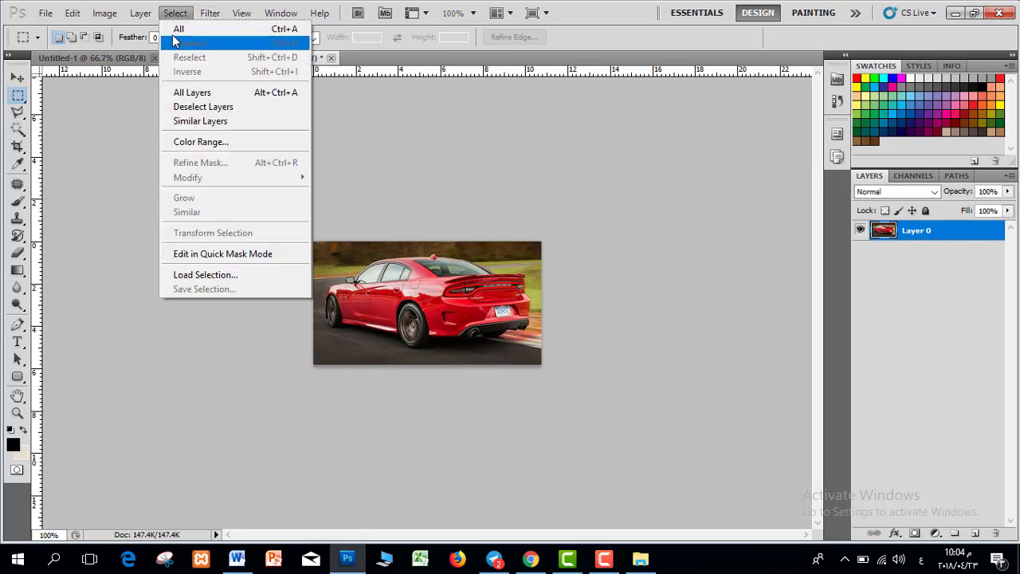
pyautogui.click(179, 28)
pyautogui.click(73, 14)
pyautogui.click(88, 97)
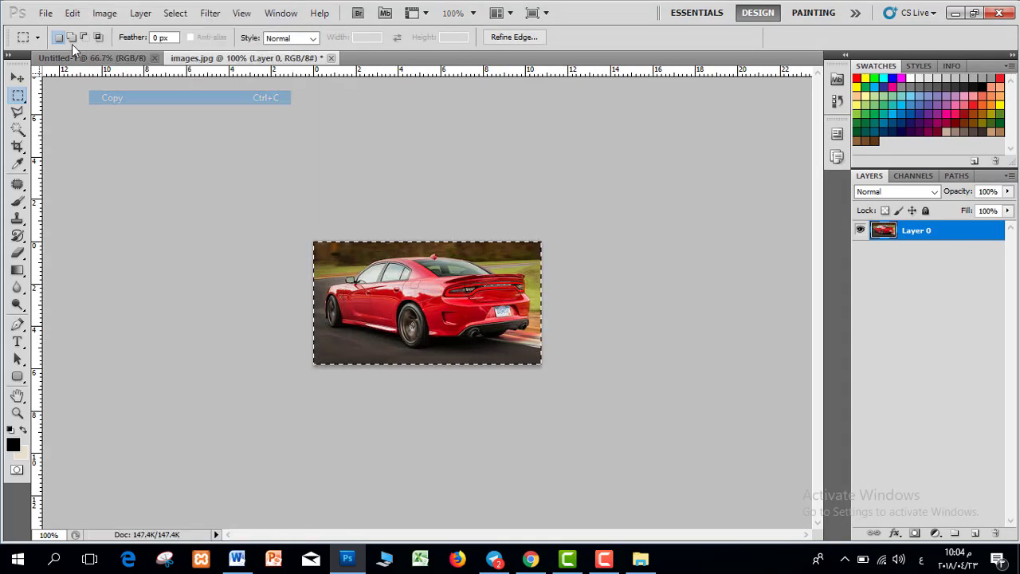
# Step: Paste the copied red car picture into the Untitled-1 document and delete the pasted layer
pyautogui.click(72, 59)
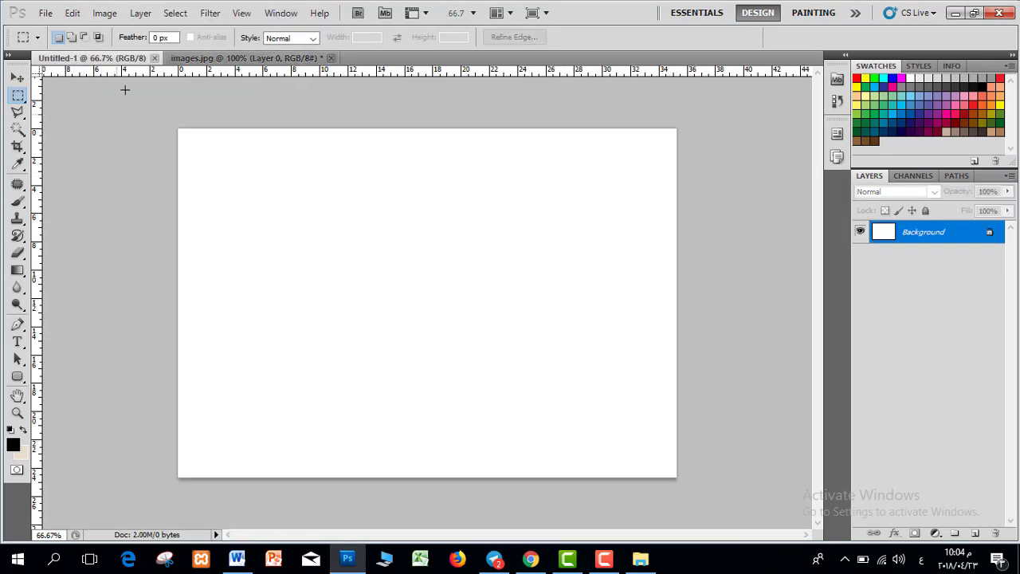
pyautogui.click(73, 14)
pyautogui.click(127, 126)
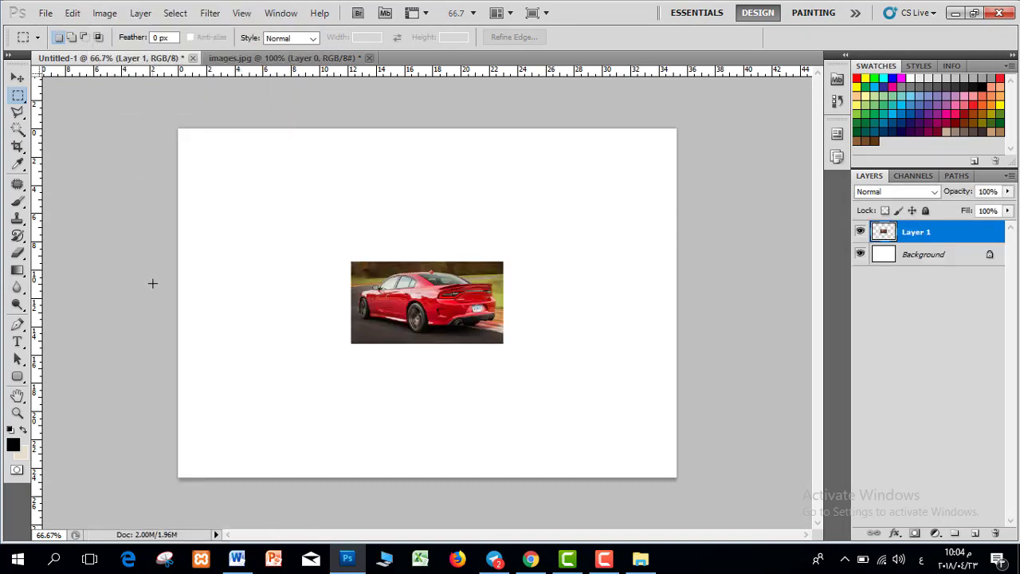
pyautogui.click(17, 77)
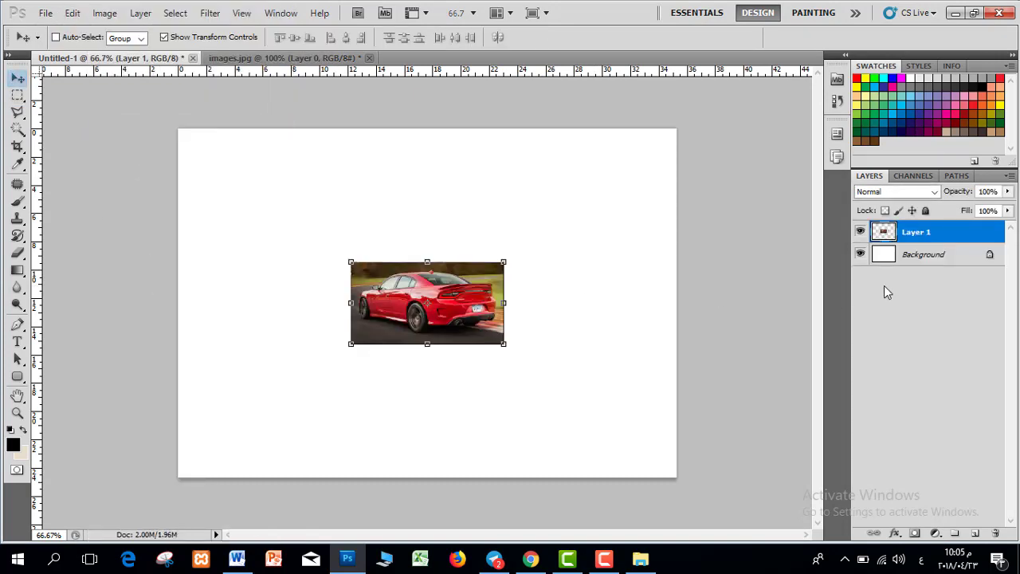
pyautogui.press('Delete')
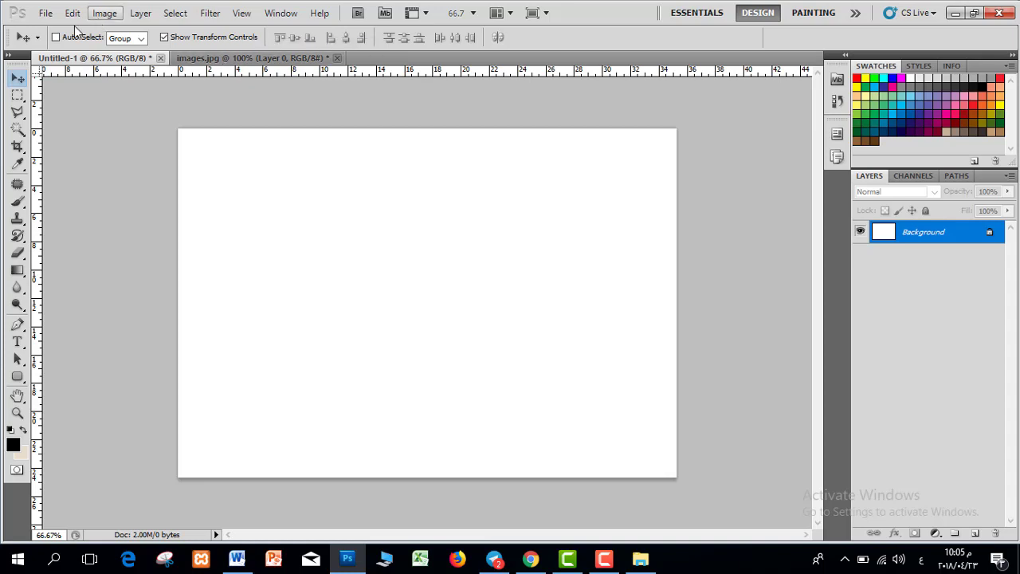
# Step: Place the yellow 10.-Ferrari-F12 picture into Untitled-1 as a smart object and scale it proportionally to about 51% around its centre
pyautogui.click(46, 14)
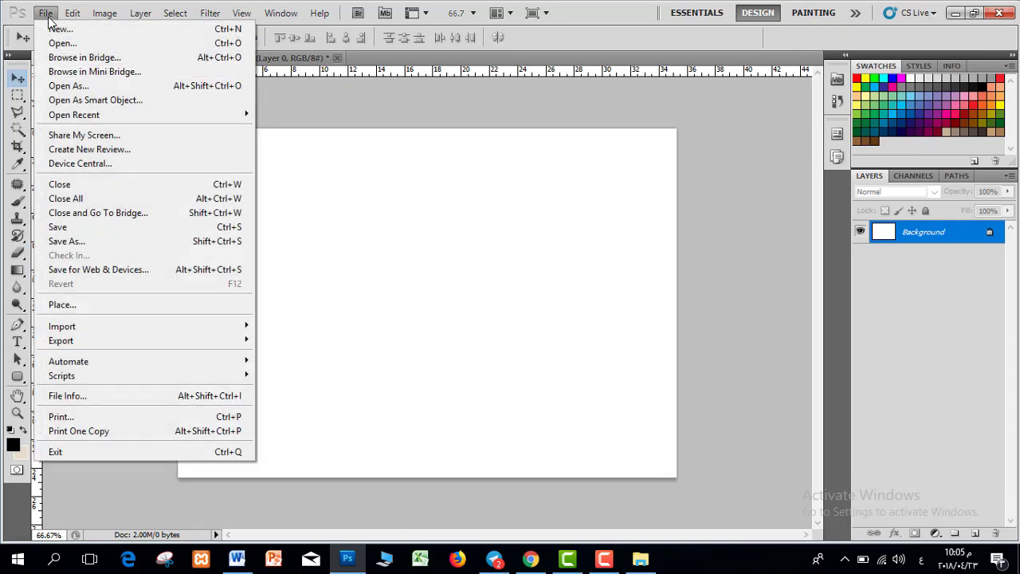
pyautogui.click(91, 310)
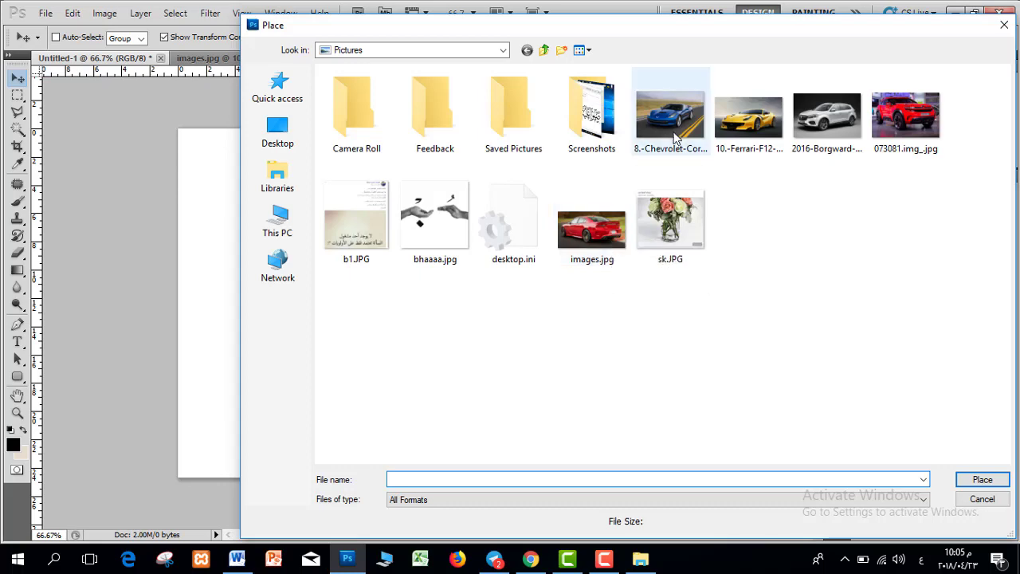
pyautogui.doubleClick(753, 124)
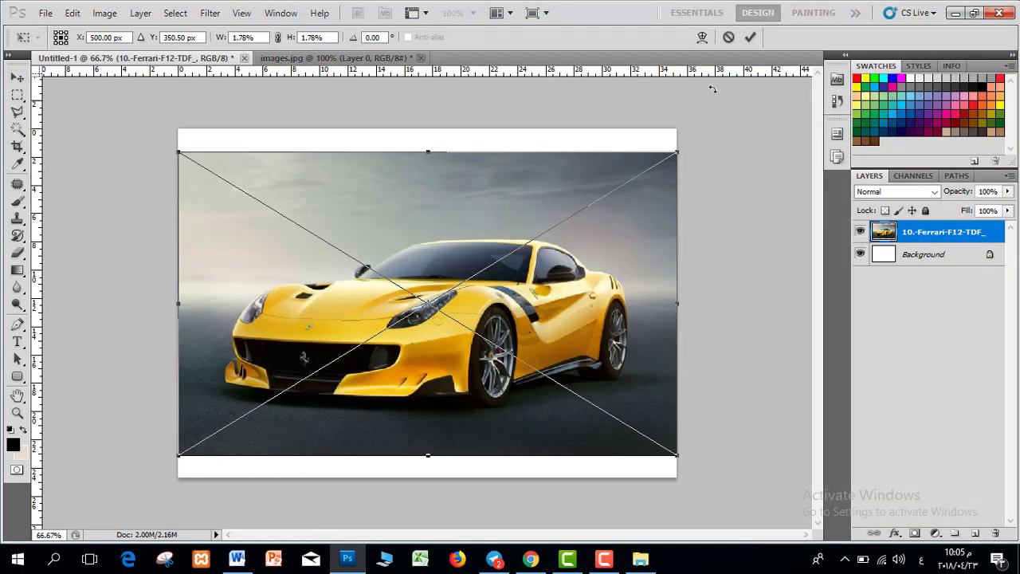
pyautogui.click(751, 39)
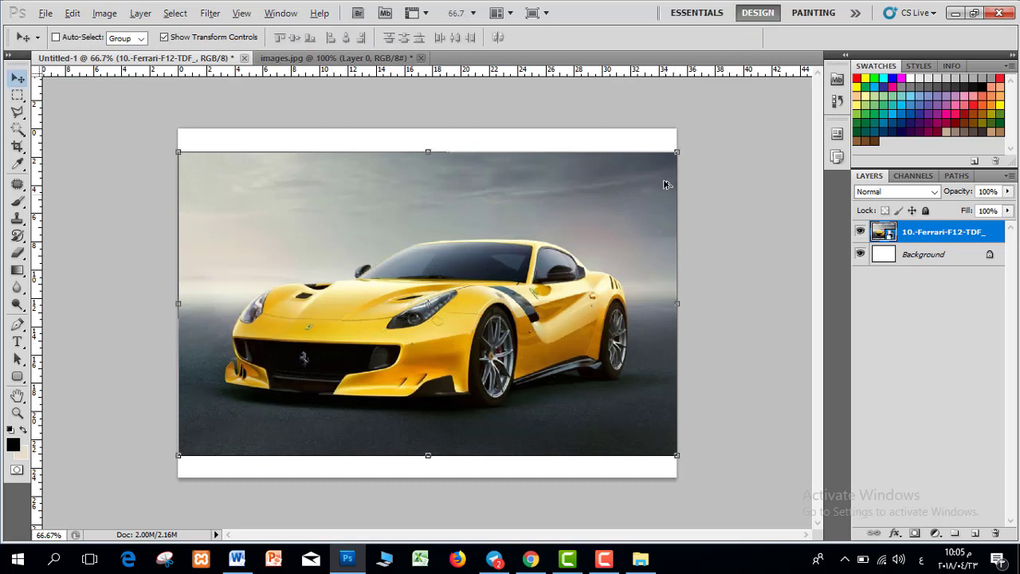
pyautogui.moveTo(679, 150); pyautogui.dragTo(556, 226)
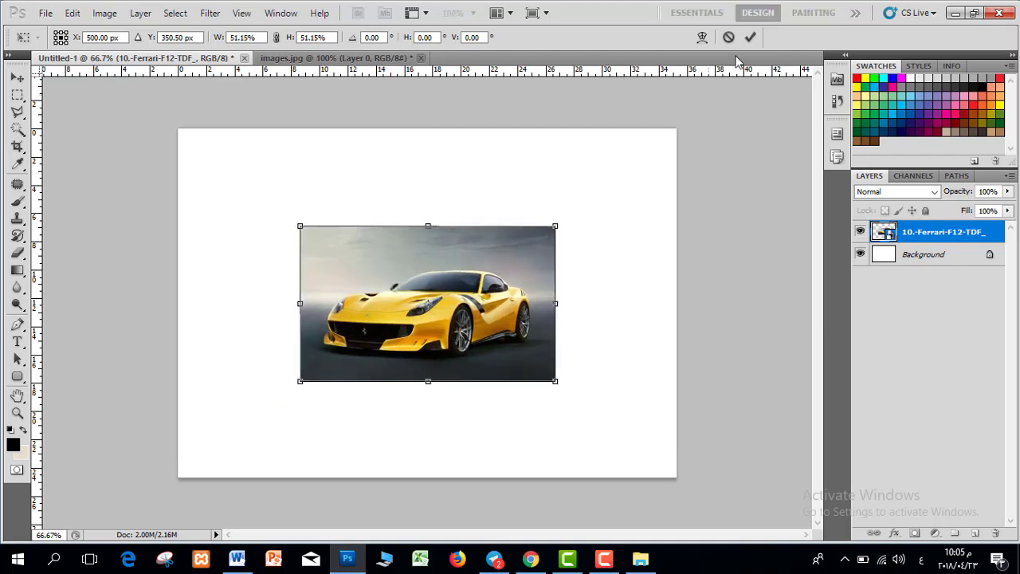
pyautogui.click(749, 40)
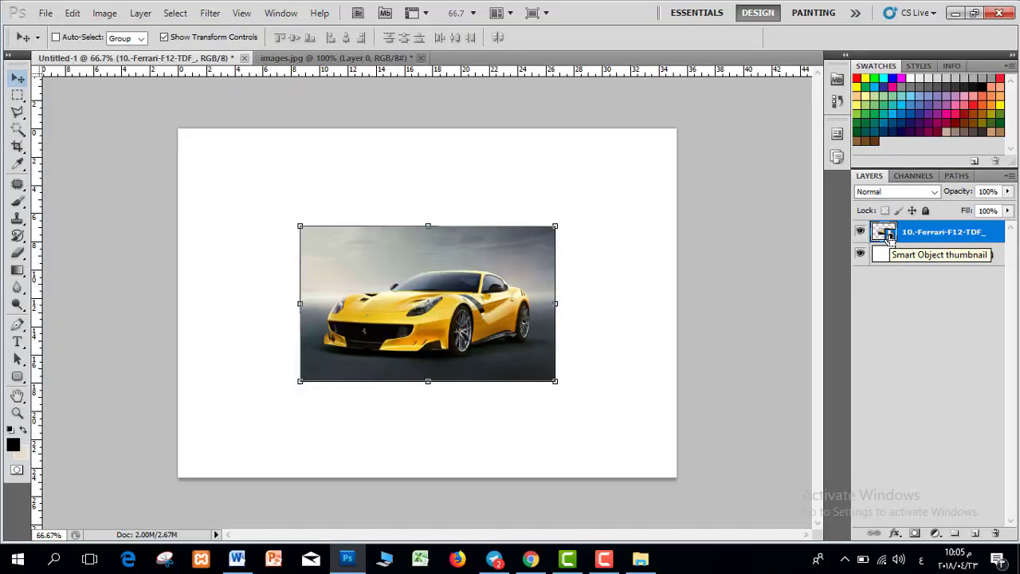
# Step: Rasterize the 10.-Ferrari-F12 smart object layer into a normal pixel layer
pyautogui.rightClick(944, 237)
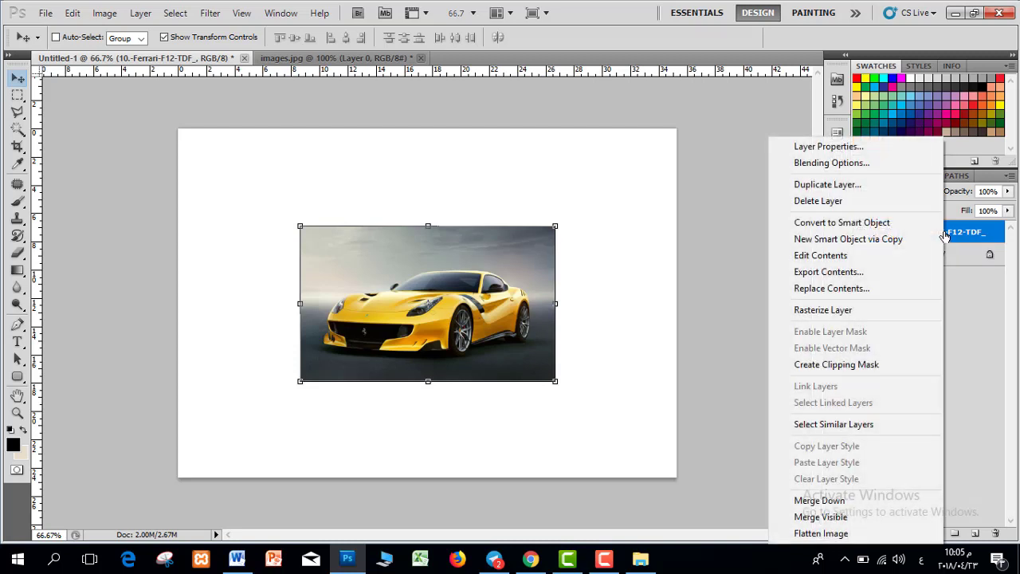
pyautogui.click(855, 310)
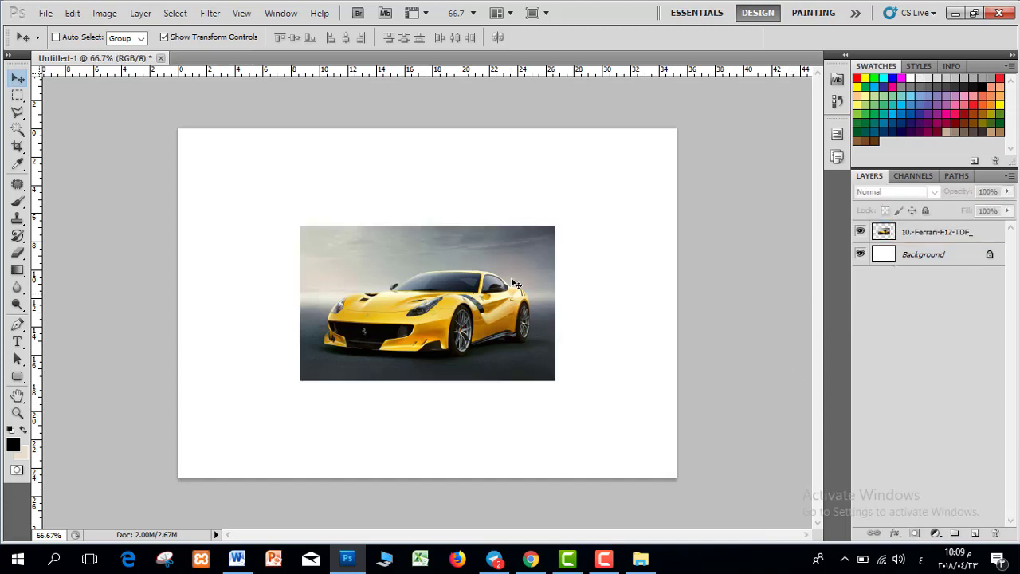
pyautogui.click(474, 277)
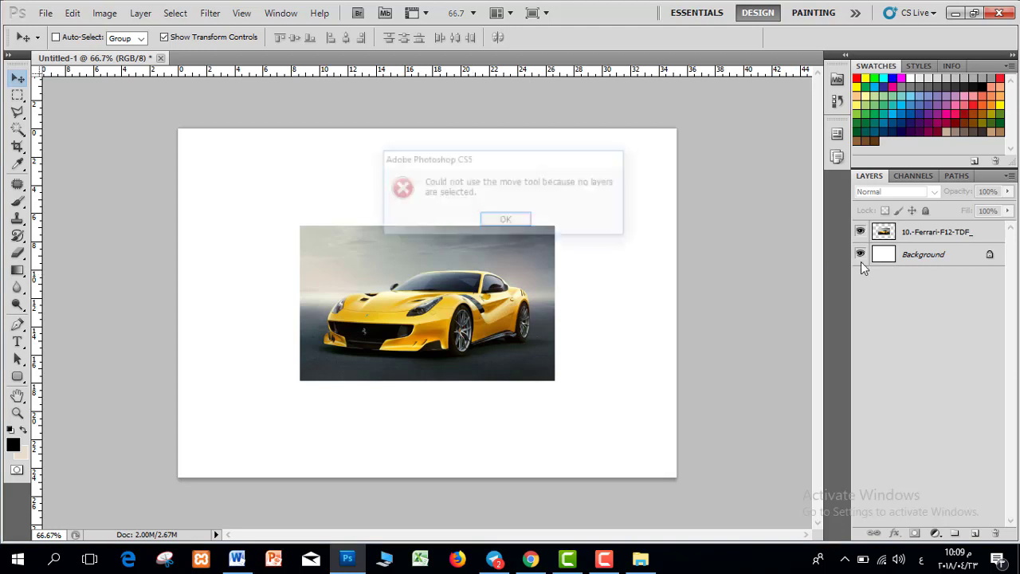
pyautogui.click(505, 220)
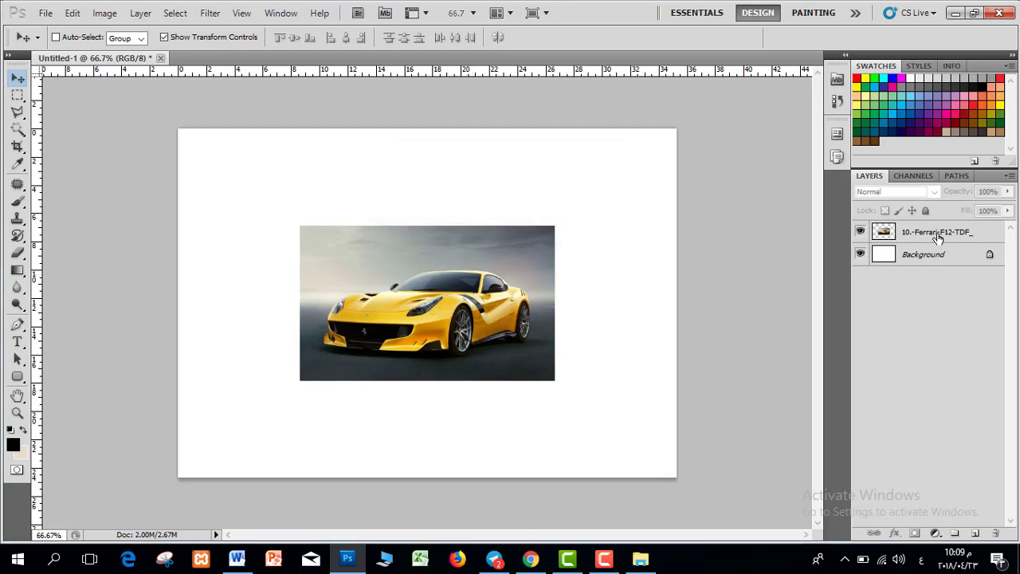
# Step: Convert the rasterized yellow Ferrari layer back to a smart object
pyautogui.rightClick(938, 236)
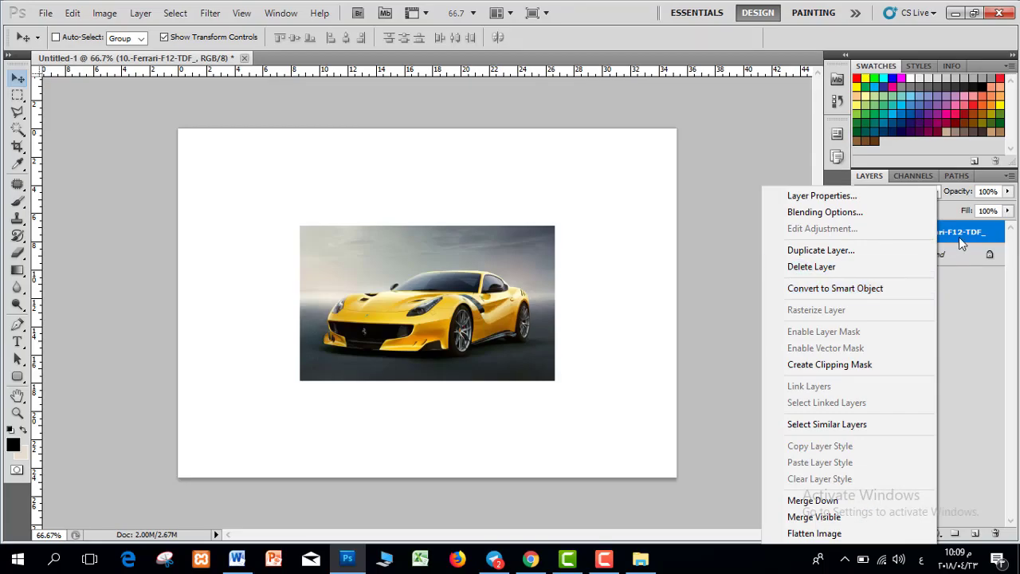
pyautogui.rightClick(959, 237)
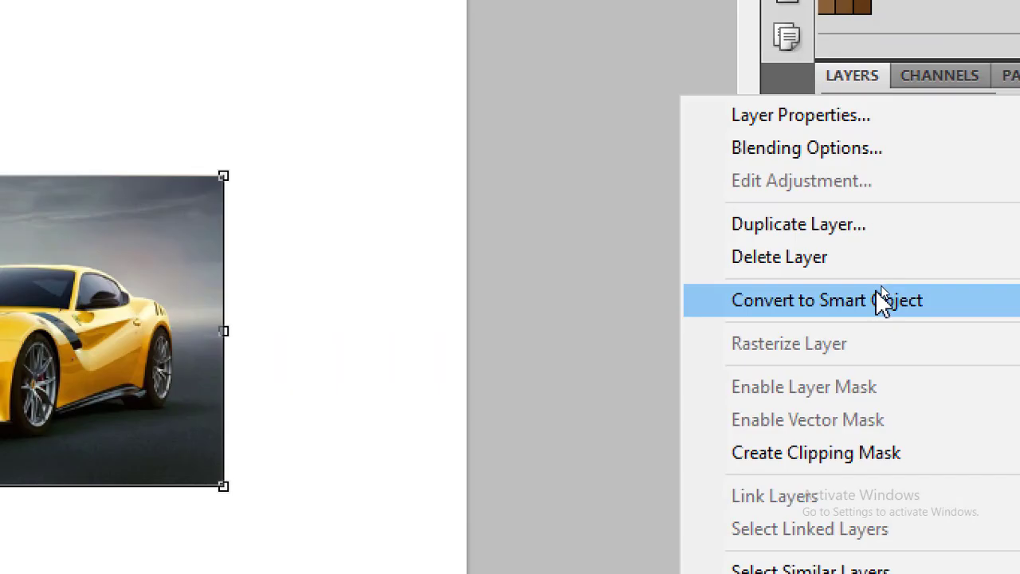
pyautogui.click(883, 300)
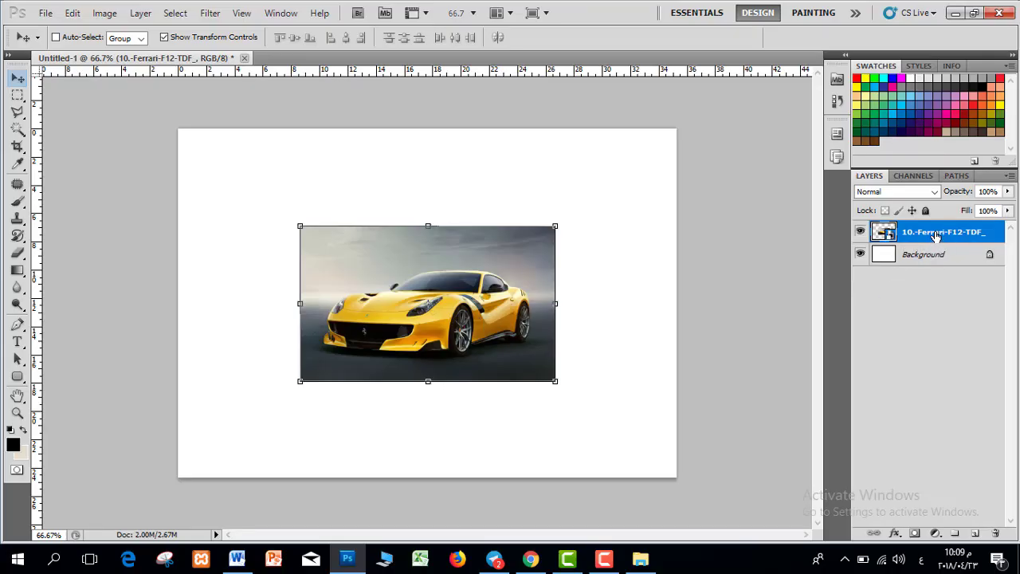
# Step: Replace the Ferrari smart object's contents with 2016-Borgward-BX7-1.jpg from the Pictures folder
pyautogui.rightClick(937, 237)
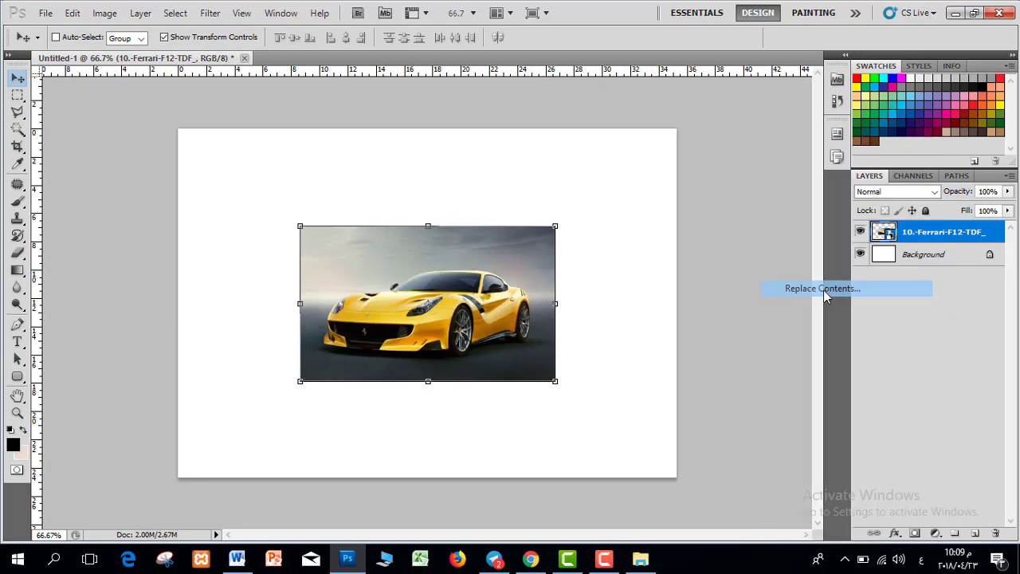
pyautogui.click(825, 291)
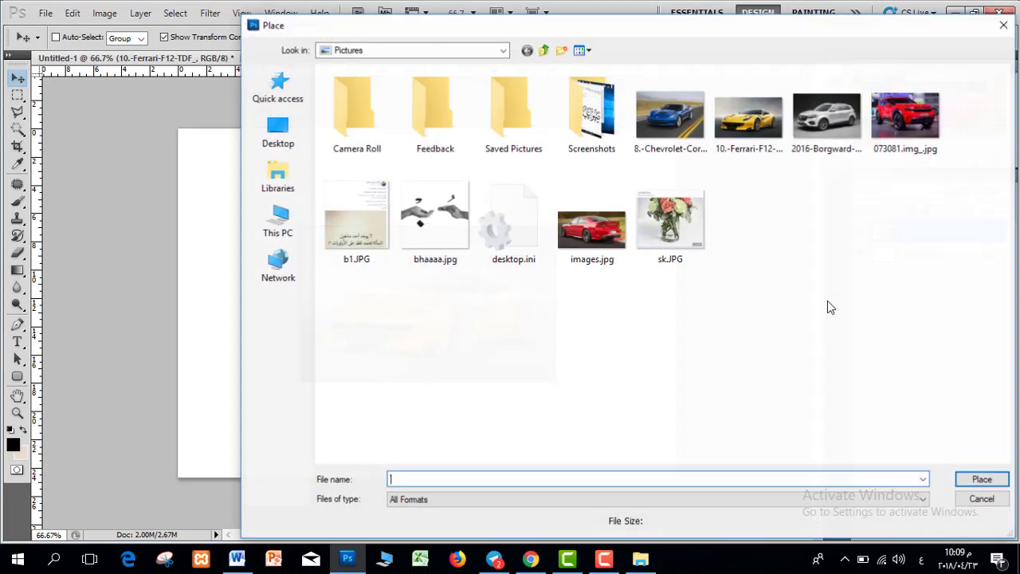
pyautogui.click(825, 119)
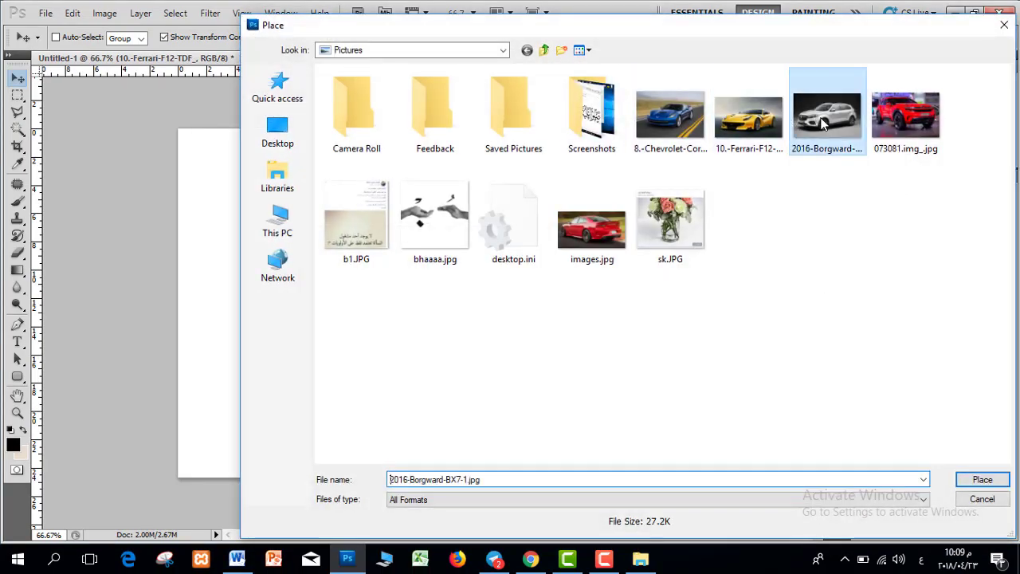
pyautogui.press('Return')
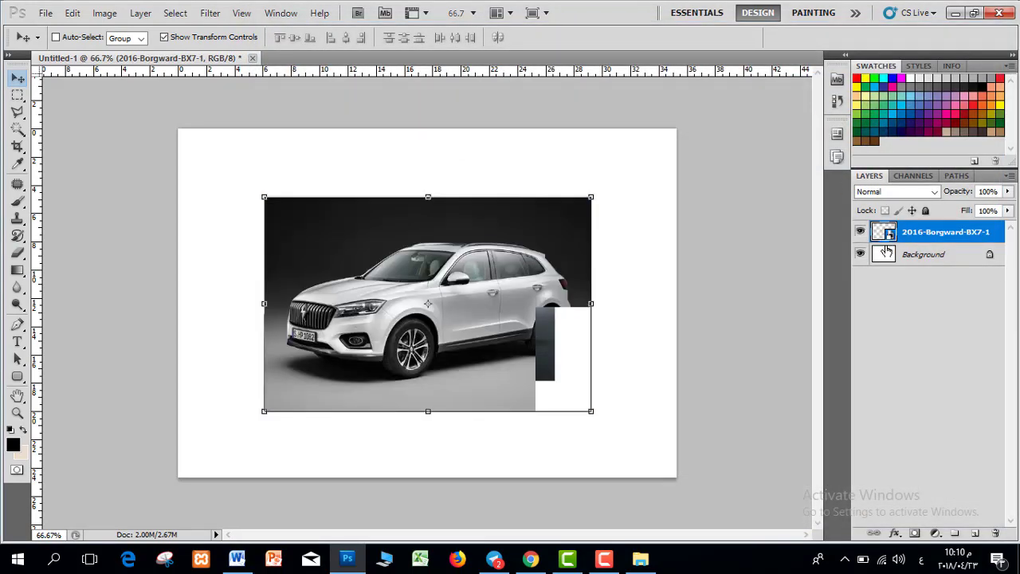